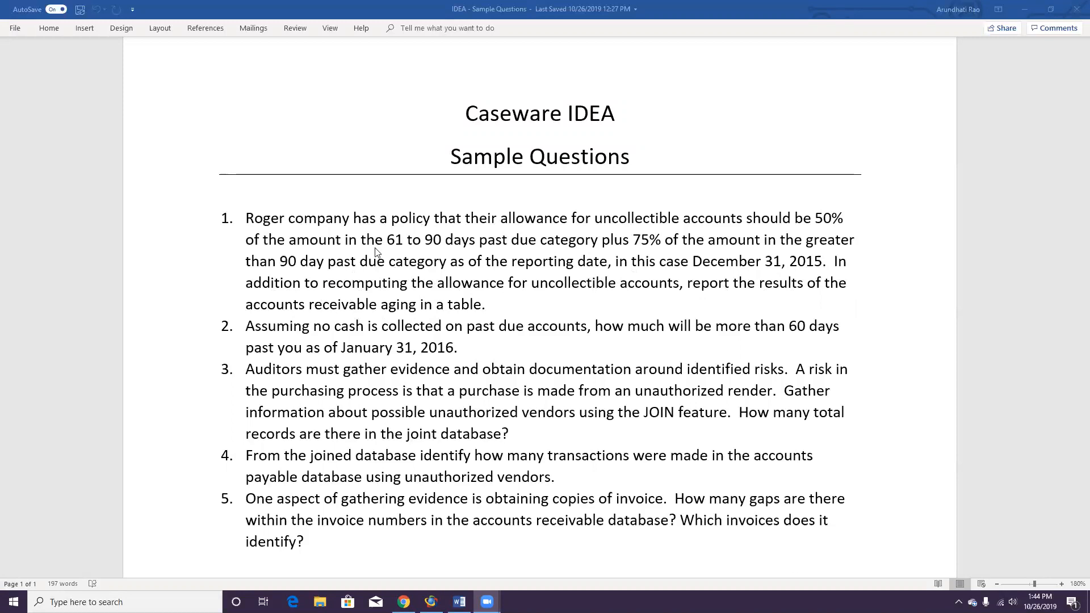
- Switch to CaseWare IDEA and open the Accounts_Receivable database from the project's file list
{"action": "left_click", "coordinate": [431, 602]}
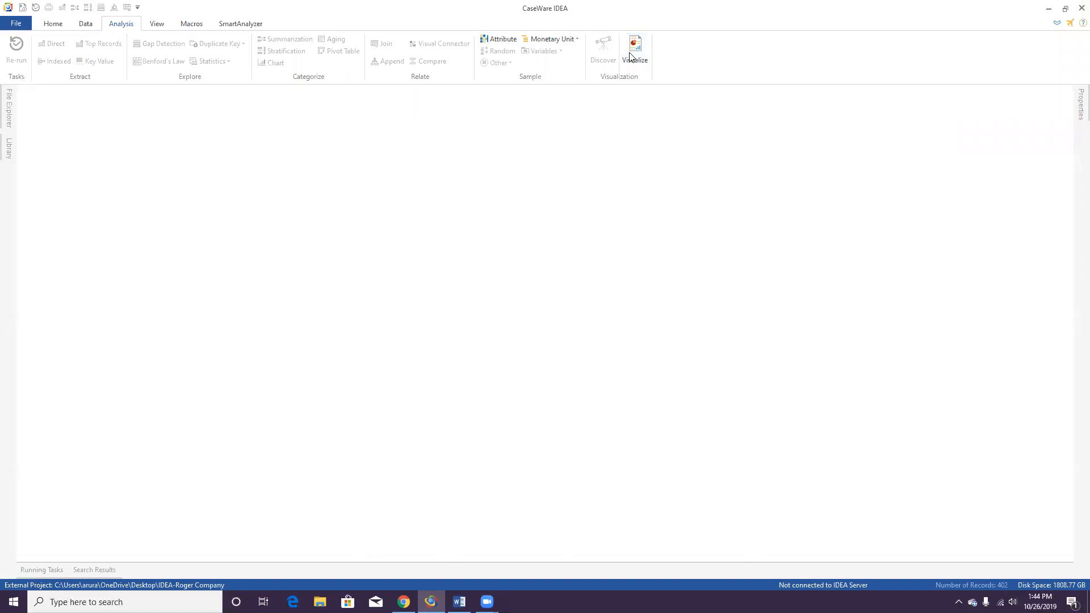
{"action": "left_click", "coordinate": [7, 113]}
{"action": "left_click", "coordinate": [10, 105]}
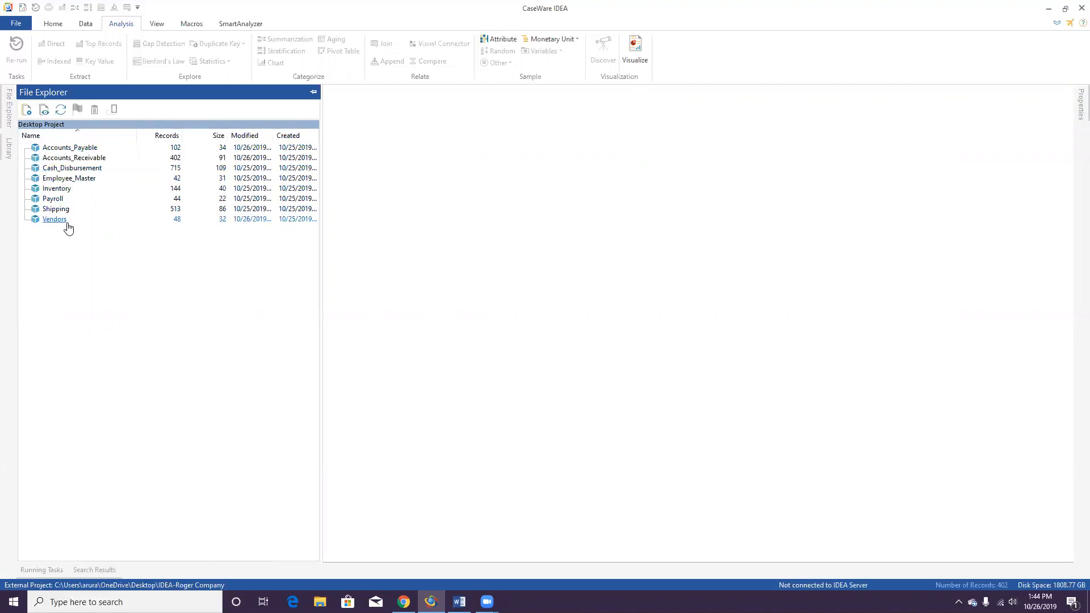
{"action": "left_click", "coordinate": [78, 160]}
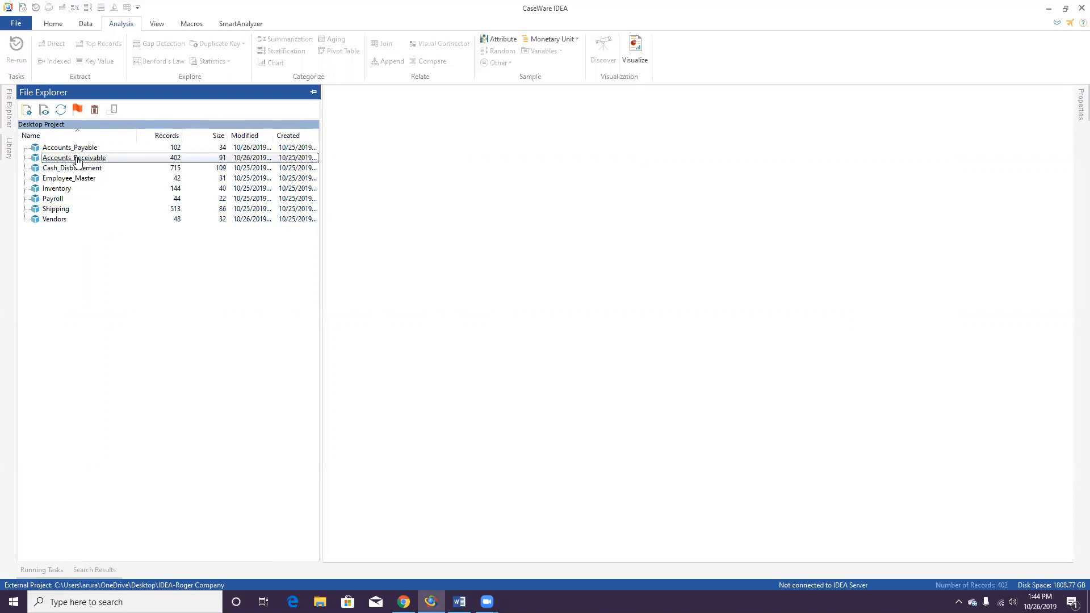
{"action": "double_click", "coordinate": [78, 159]}
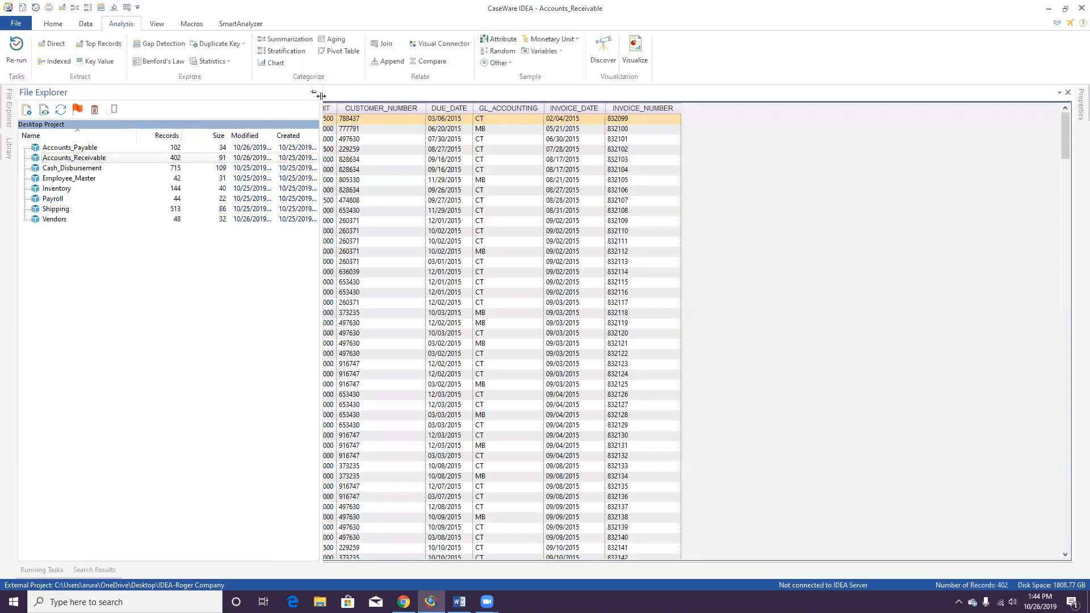
{"action": "left_click", "coordinate": [314, 92]}
{"action": "left_click", "coordinate": [297, 93]}
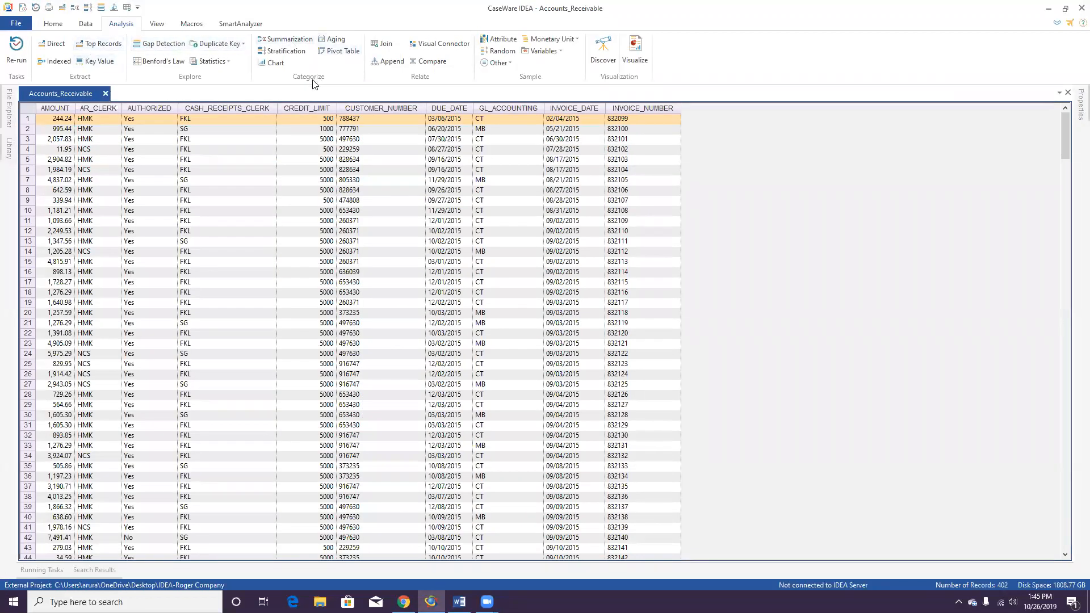
- Start an Aging analysis of the receivables and set the aging date to 2016/01/01
{"action": "left_click", "coordinate": [335, 39]}
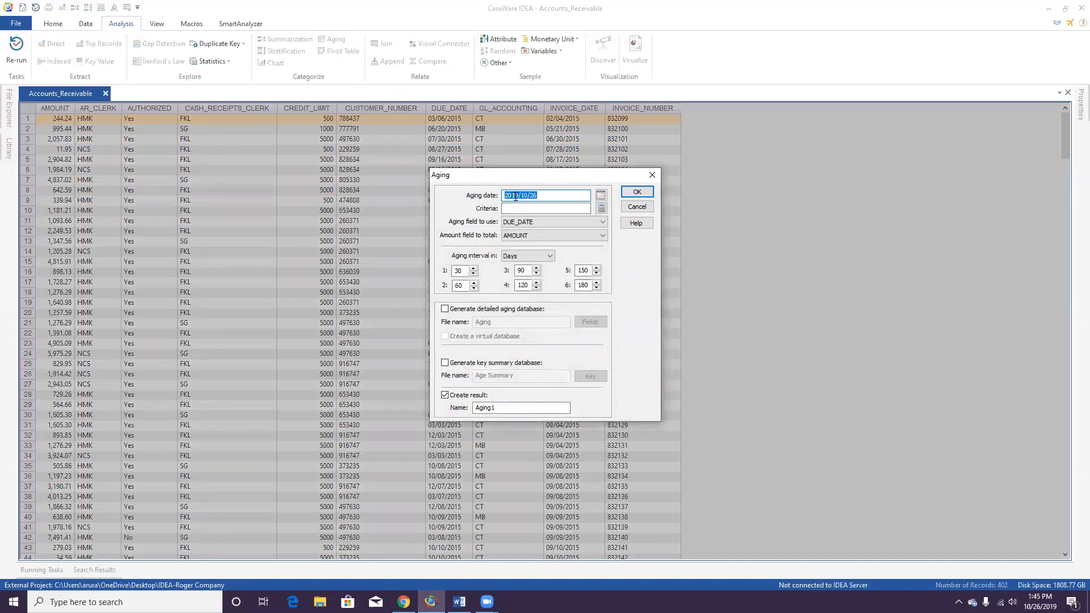
{"action": "left_click", "coordinate": [546, 195]}
{"action": "key", "text": "BackSpace"}
{"action": "key", "text": "BackSpace"}
{"action": "key", "text": "BackSpace"}
{"action": "key", "text": "BackSpace"}
{"action": "key", "text": "BackSpace"}
{"action": "key", "text": "BackSpace"}
{"action": "type", "text": "6/01/01"}
- Set aging intervals 4, 5 and 6 to 0 and run the aging with the result named Aging1
{"action": "left_click_drag", "start_coordinate": [531, 285], "coordinate": [514, 285]}
{"action": "type", "text": "0"}
{"action": "left_click_drag", "start_coordinate": [591, 271], "coordinate": [552, 284]}
{"action": "type", "text": "00"}
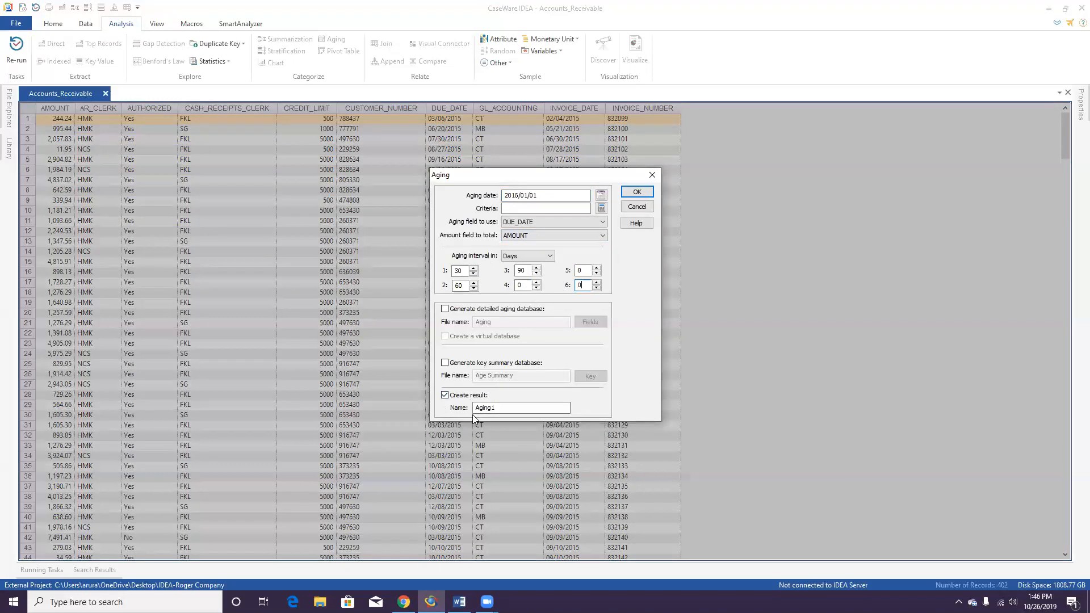
{"action": "left_click", "coordinate": [501, 409]}
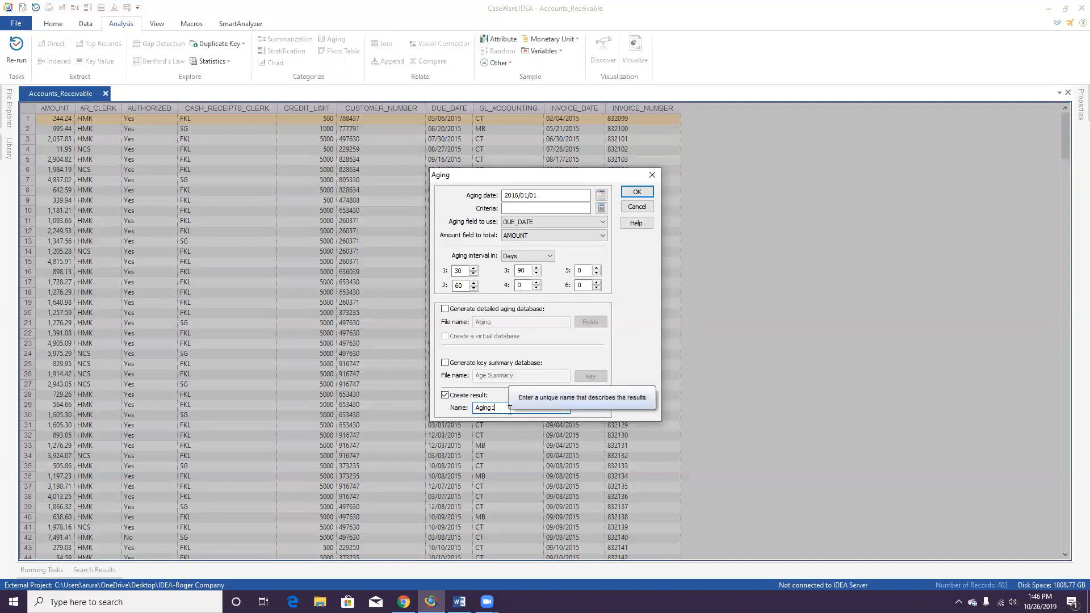
{"action": "left_click", "coordinate": [640, 193]}
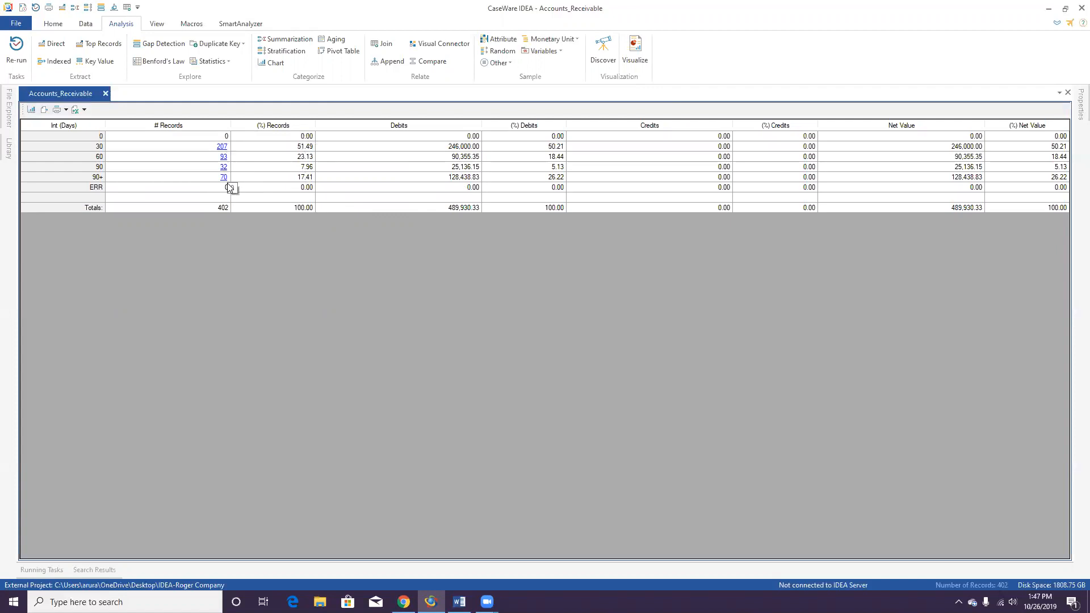
- View the aging results as a chart of the number of records per interval, and close the Accounts_Receivable database
{"action": "left_click", "coordinate": [31, 112]}
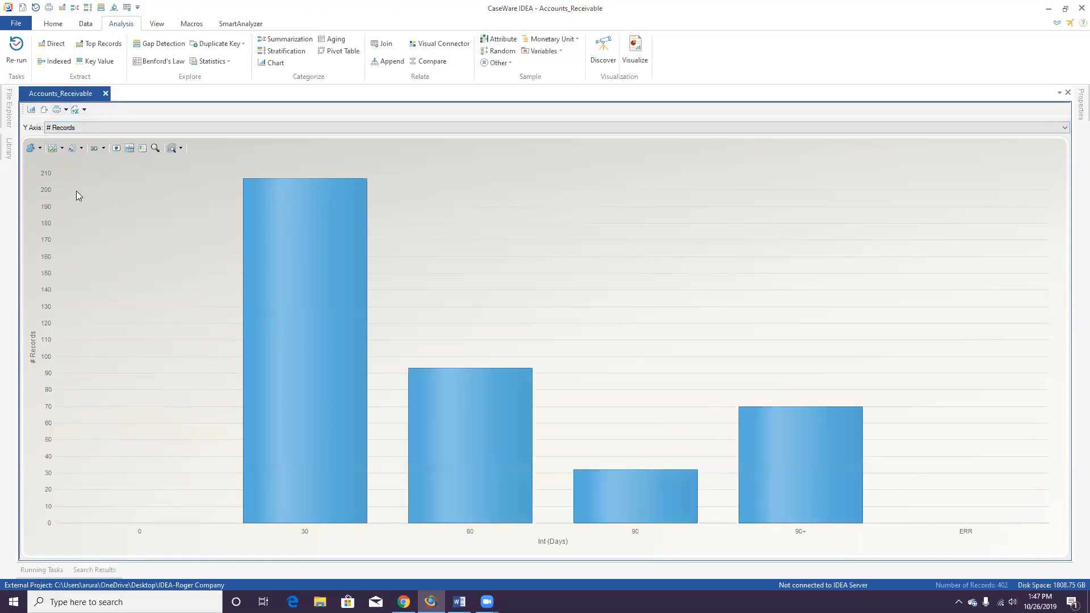
{"action": "mouse_move", "coordinate": [10, 102]}
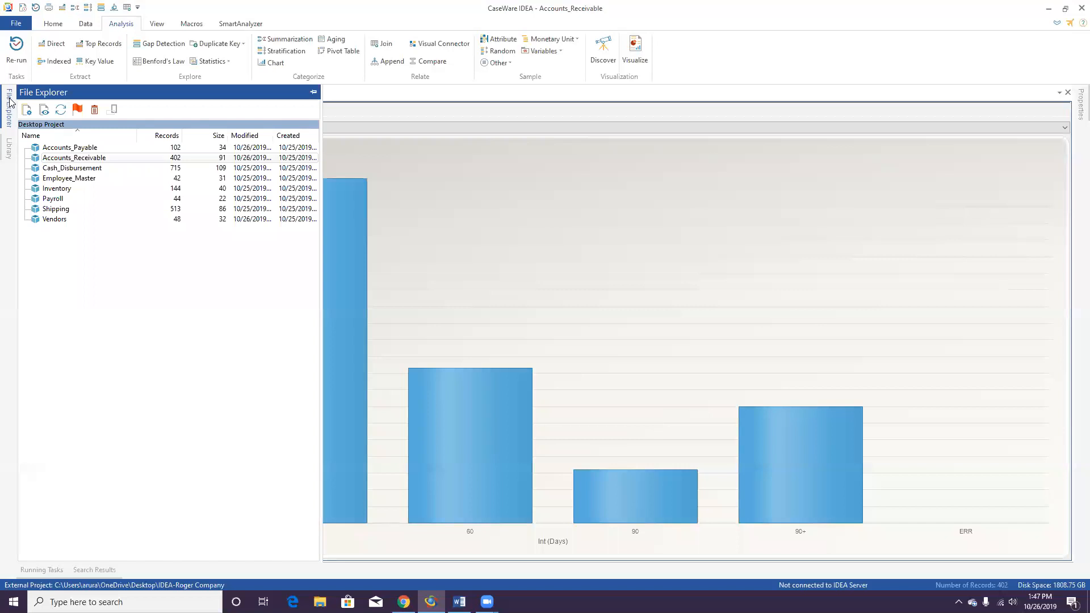
{"action": "left_click", "coordinate": [75, 159]}
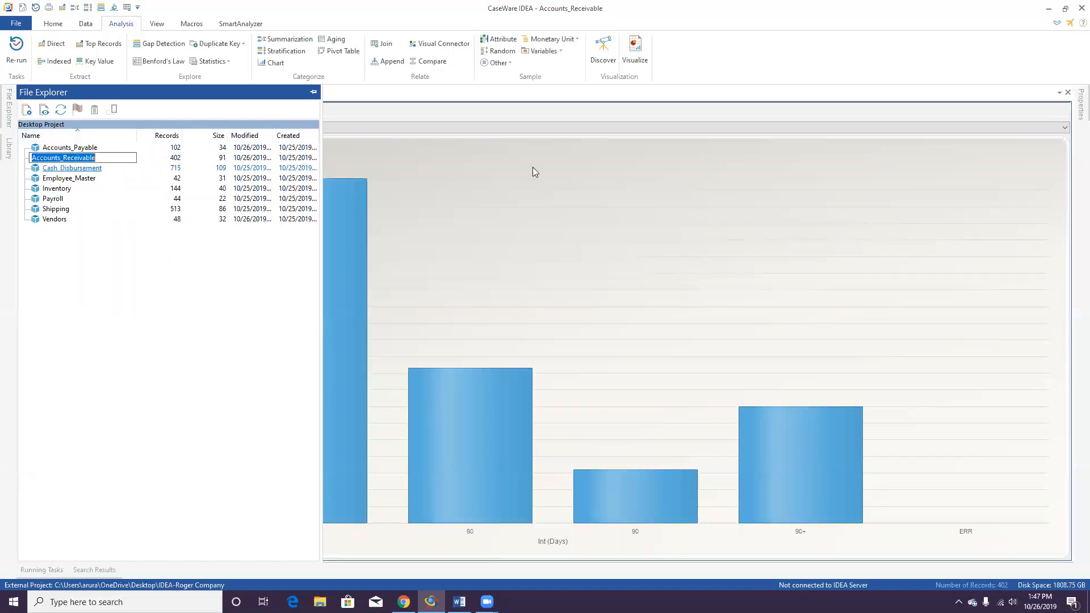
{"action": "key", "text": "Return"}
{"action": "left_click", "coordinate": [314, 92]}
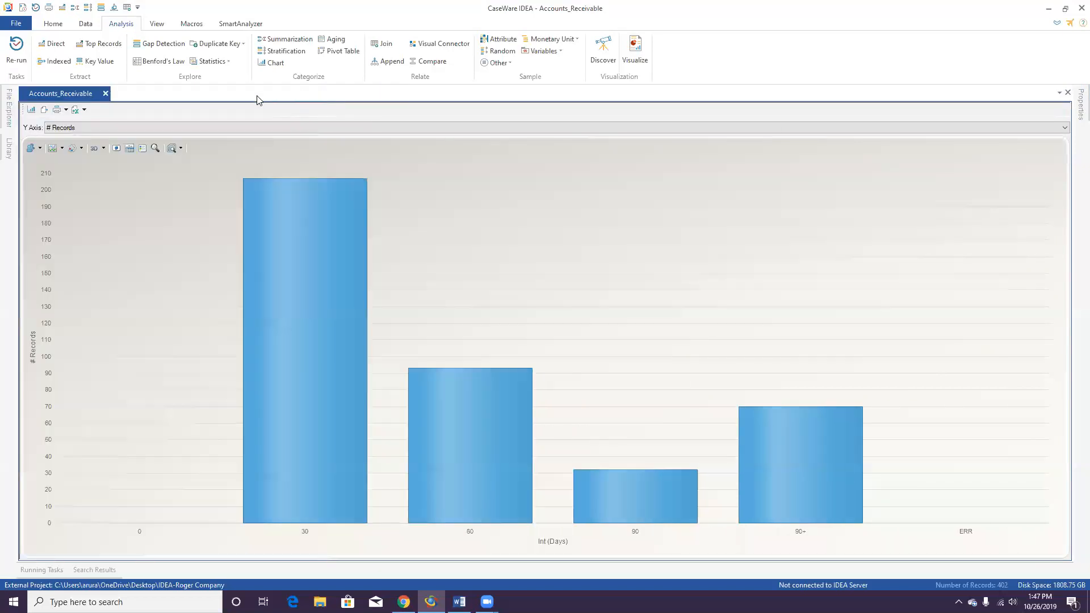
{"action": "left_click", "coordinate": [1068, 93]}
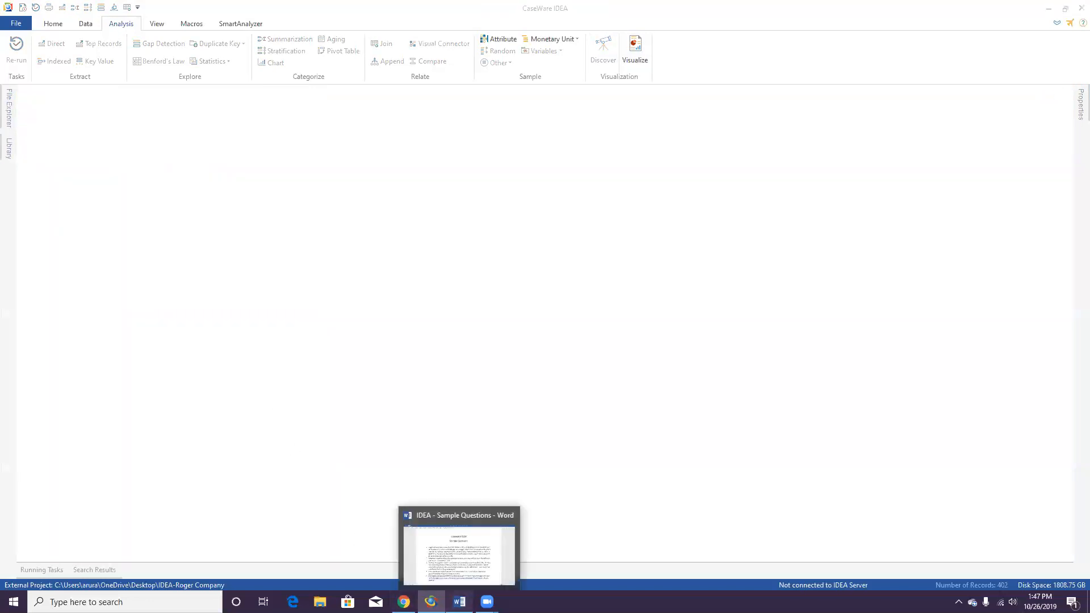
- Check the sample questions in Word, and reopen the Accounts_Receivable database in CaseWare IDEA
{"action": "left_click", "coordinate": [460, 602]}
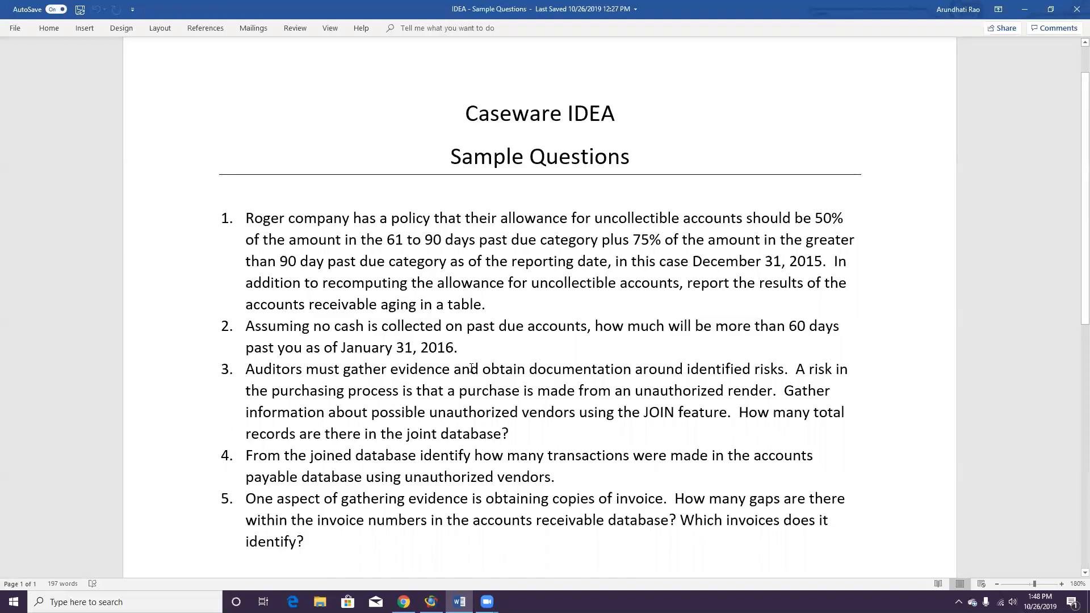
{"action": "left_click", "coordinate": [430, 602]}
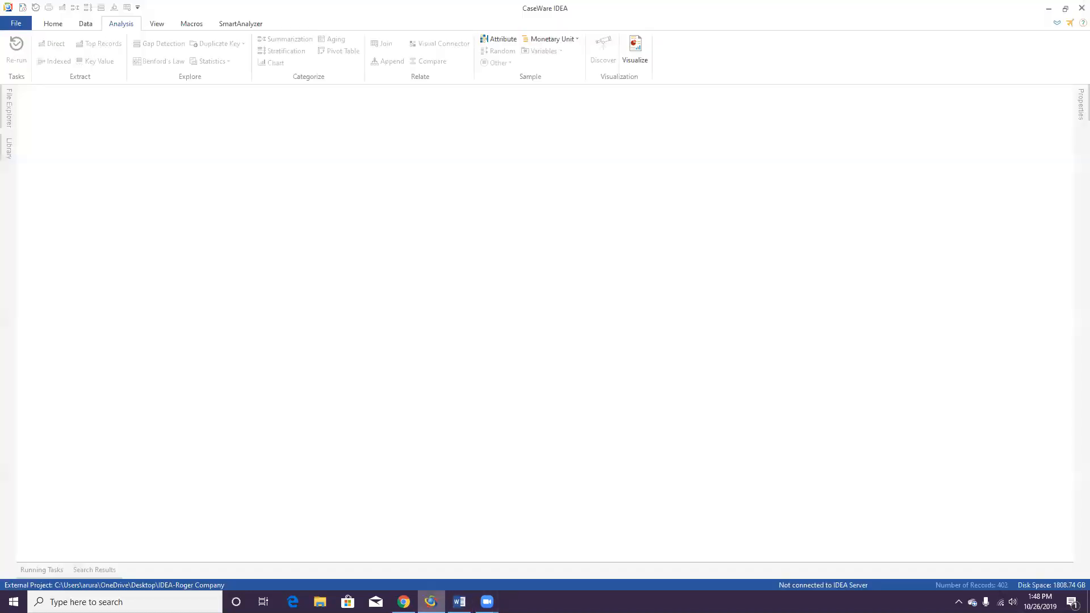
{"action": "left_click", "coordinate": [8, 108]}
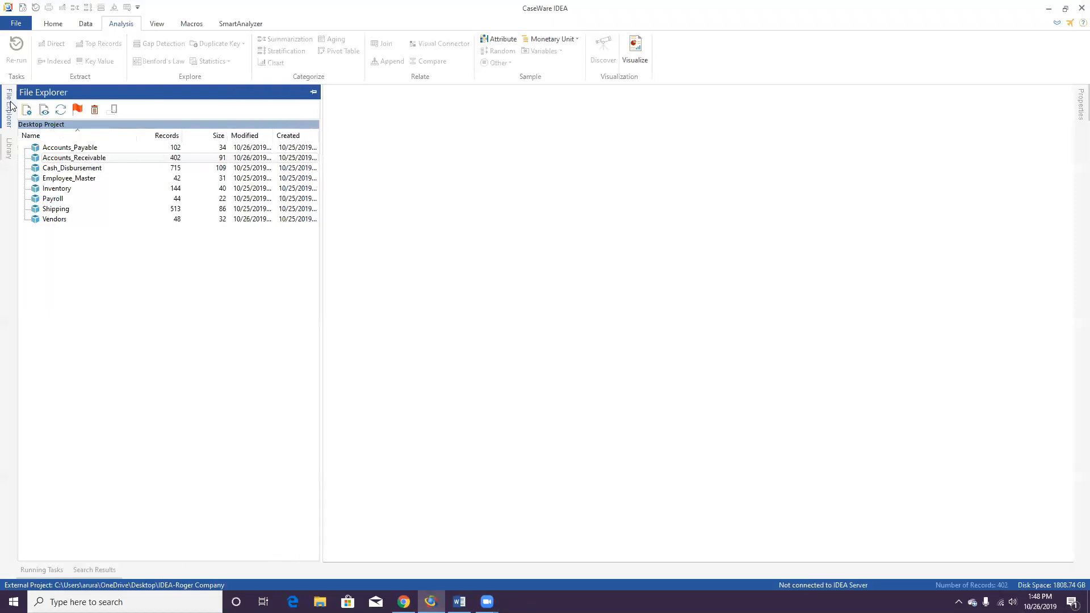
{"action": "double_click", "coordinate": [73, 158]}
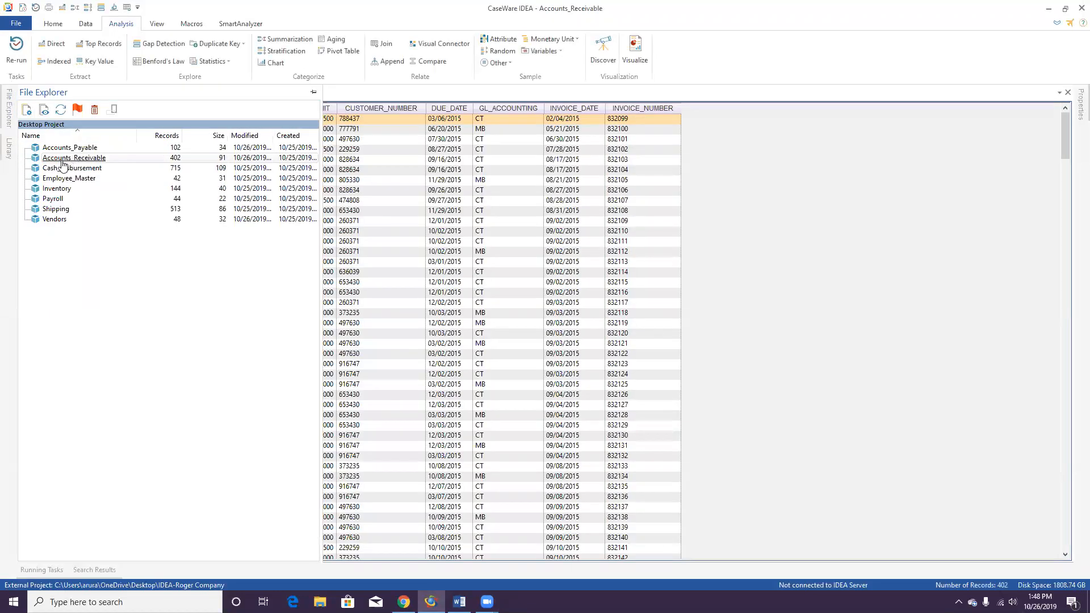
- View the history of operations performed on the Accounts_Receivable database
{"action": "left_click", "coordinate": [1077, 106]}
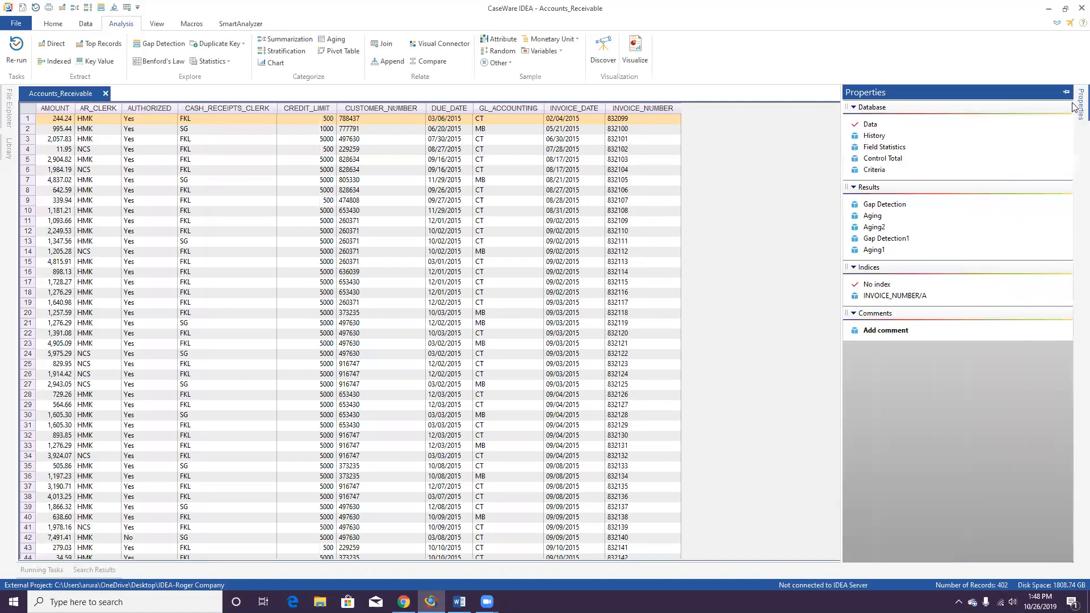
{"action": "left_click", "coordinate": [871, 137]}
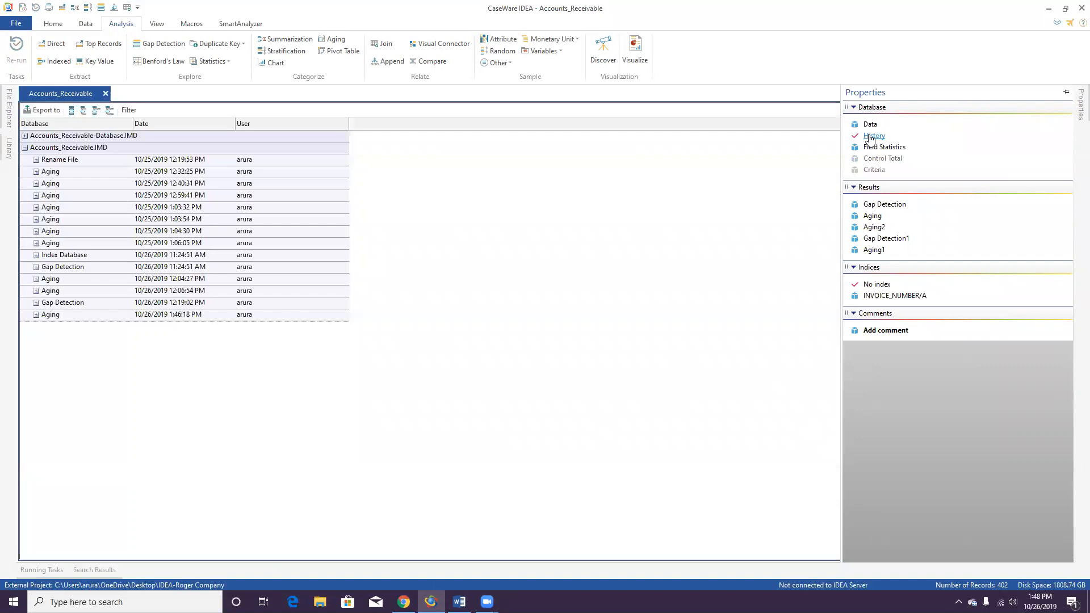
{"action": "left_click", "coordinate": [872, 138]}
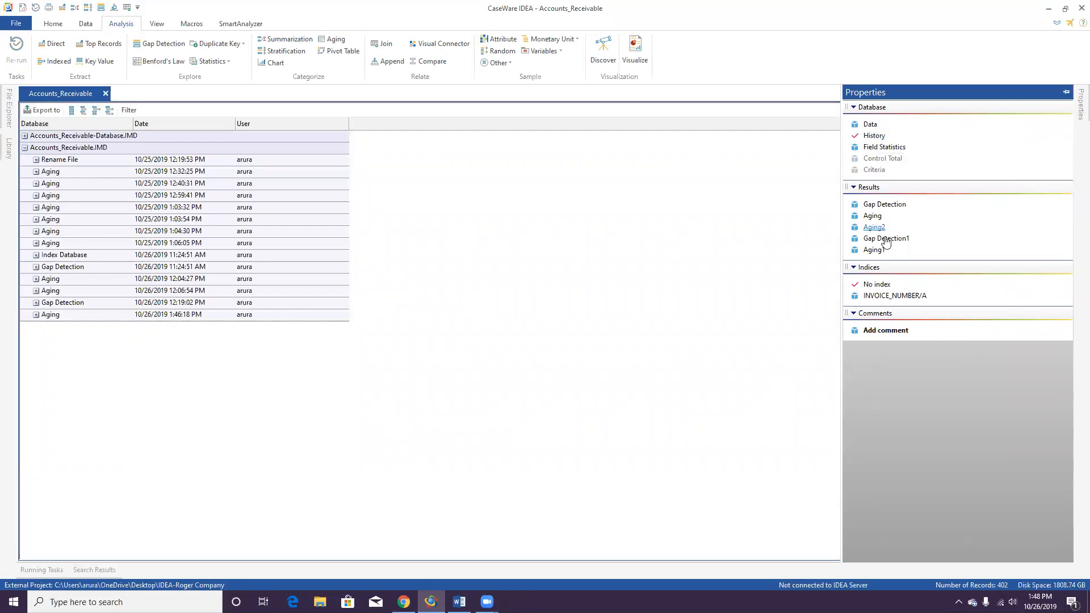
- Display the saved Aging1 result of the Accounts_Receivable database across the full work area
{"action": "left_click", "coordinate": [875, 251]}
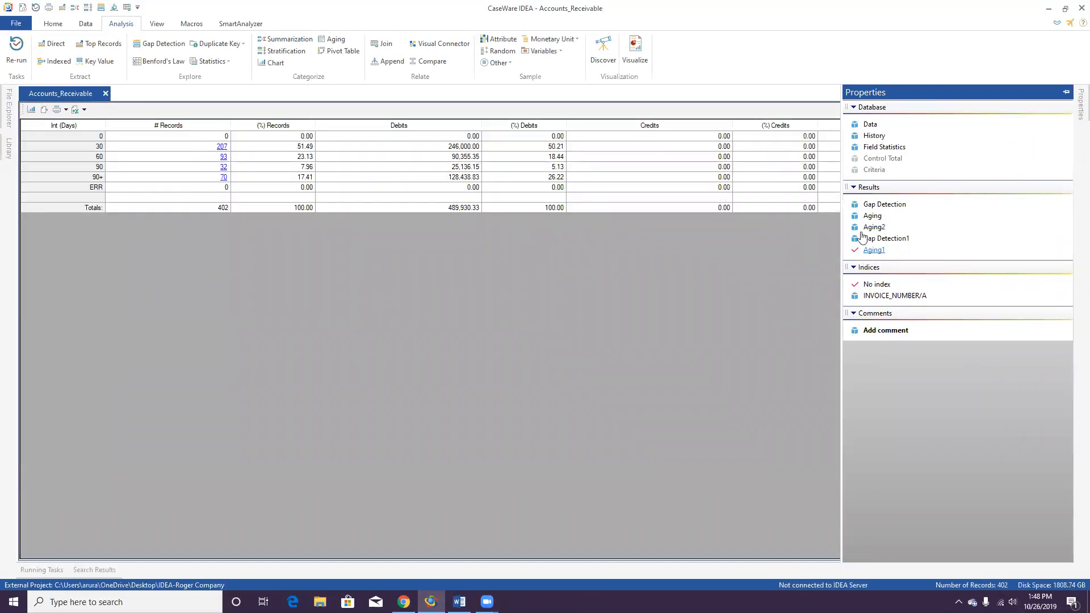
{"action": "left_click", "coordinate": [853, 188]}
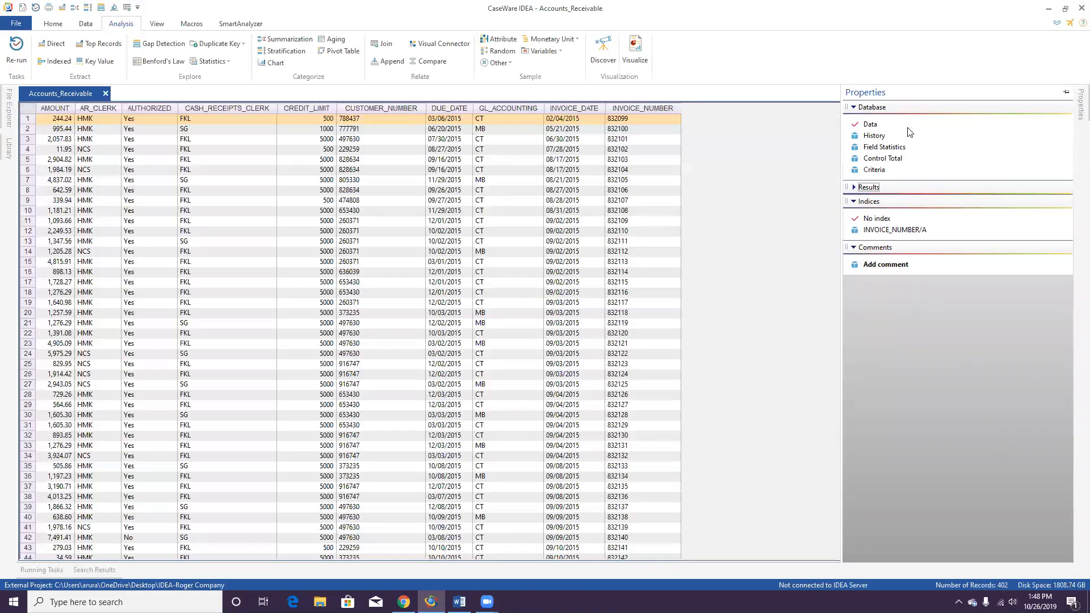
{"action": "left_click", "coordinate": [861, 189]}
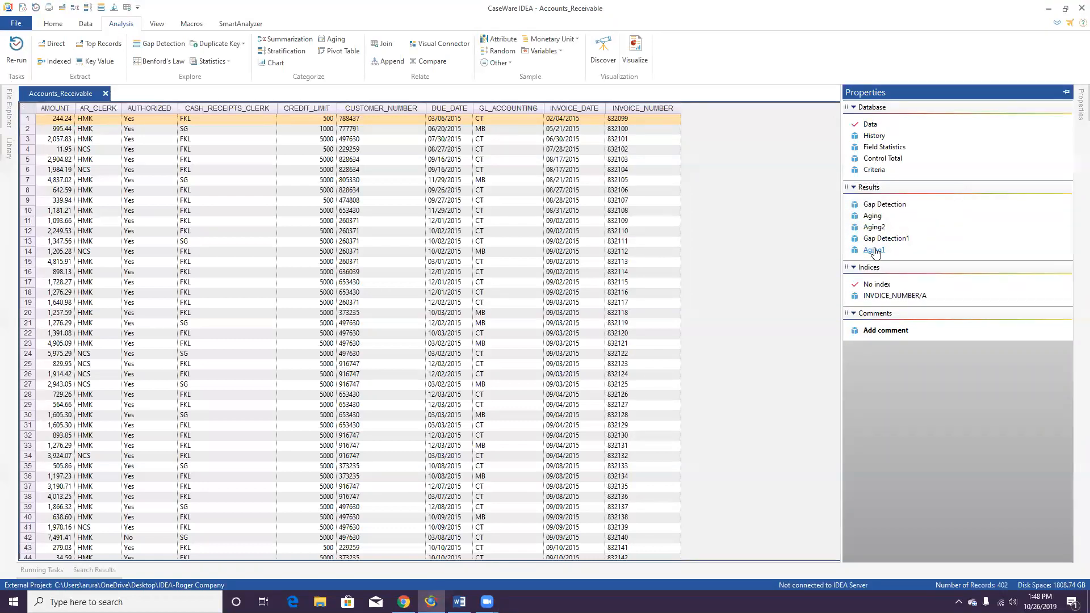
{"action": "left_click", "coordinate": [875, 249]}
{"action": "left_click", "coordinate": [1066, 92]}
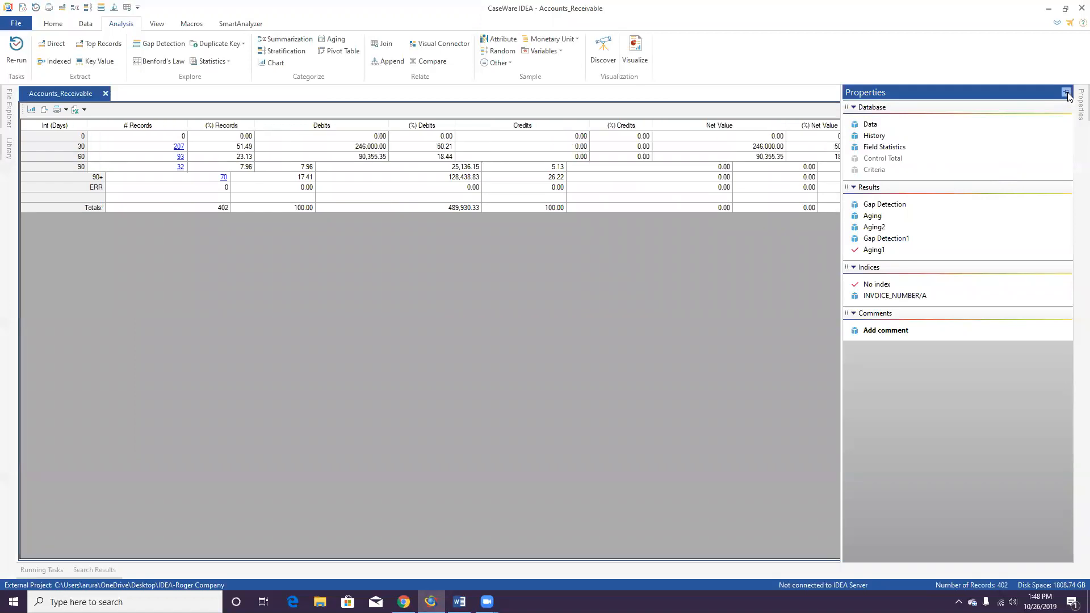
{"action": "left_click", "coordinate": [1082, 92]}
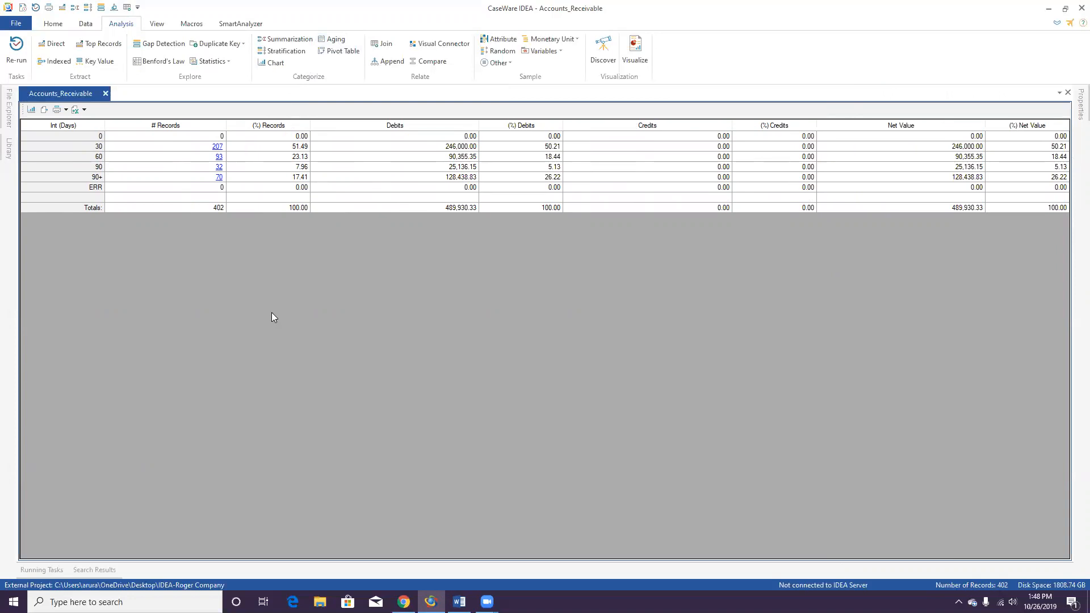
- Re-run the Aging task, check the question's reporting date in Word, and set the aging date to 2016/02/01
{"action": "left_click", "coordinate": [14, 48]}
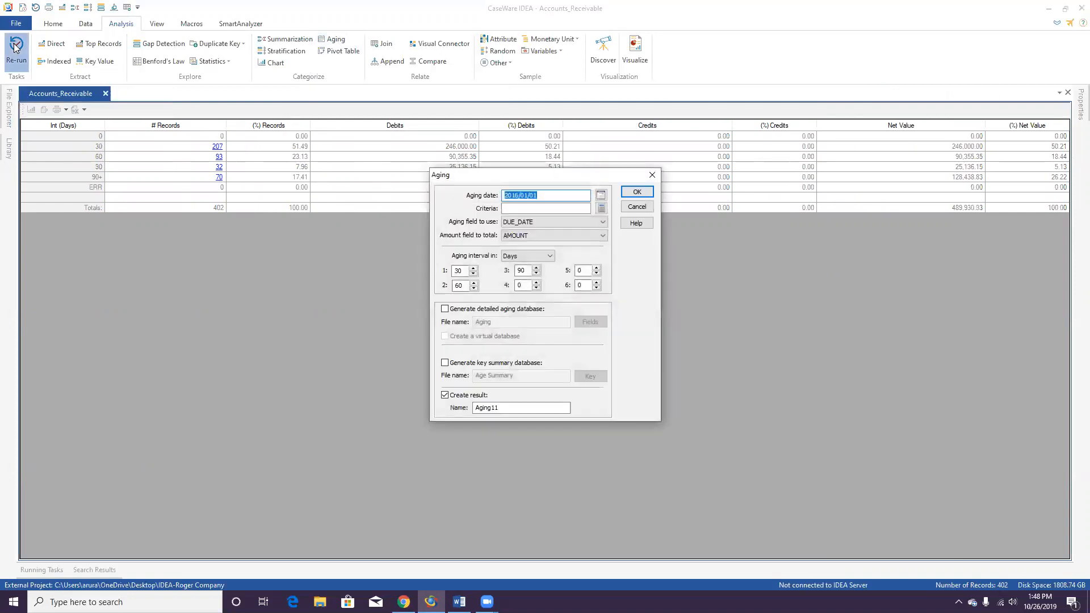
{"action": "left_click_drag", "start_coordinate": [493, 182], "coordinate": [456, 242]}
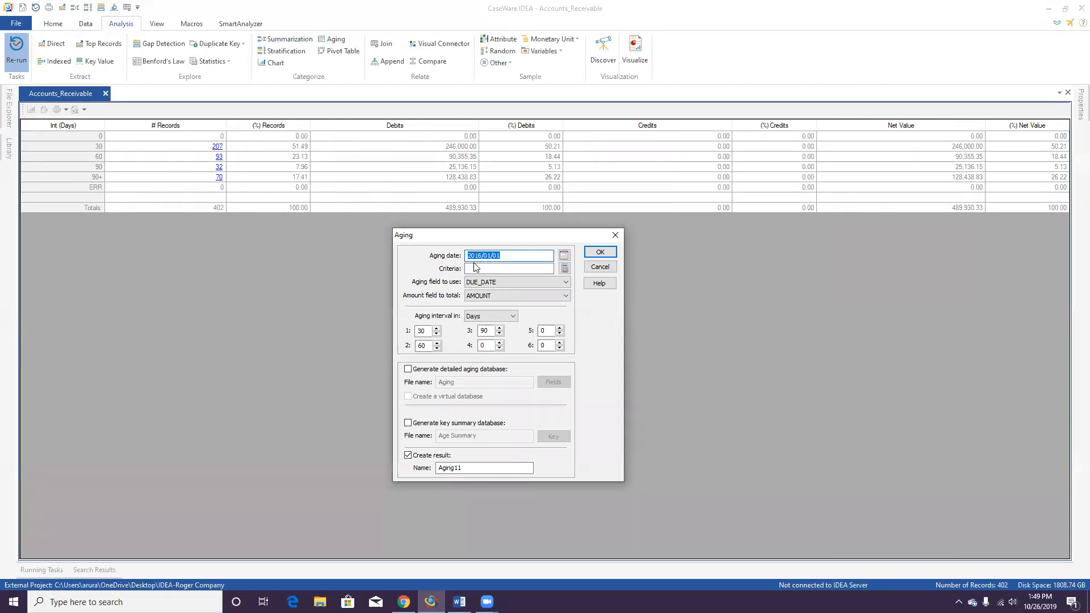
{"action": "left_click", "coordinate": [459, 602]}
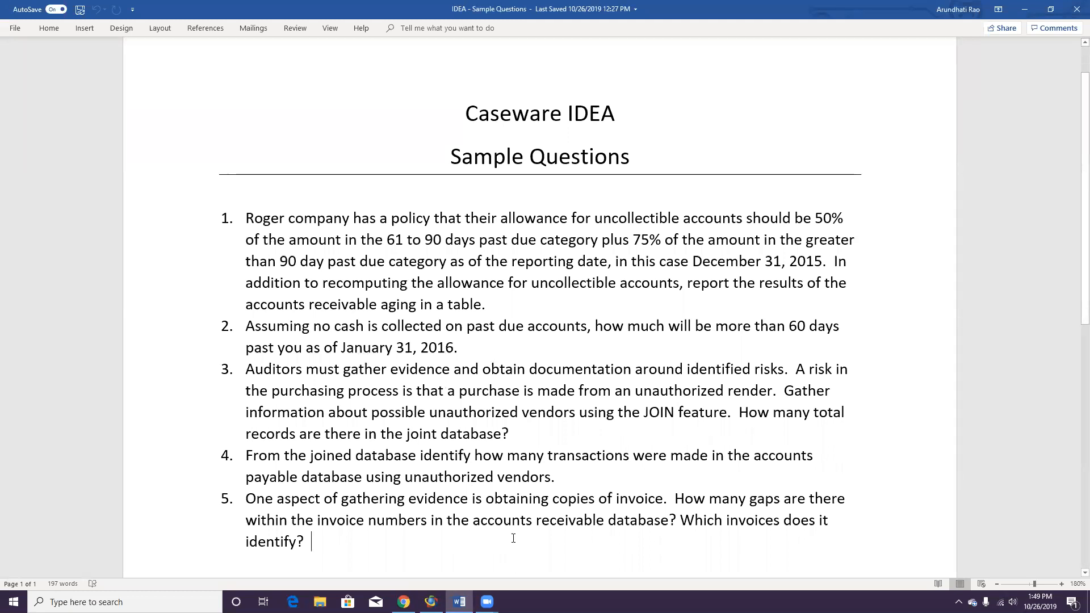
{"action": "left_click", "coordinate": [431, 602]}
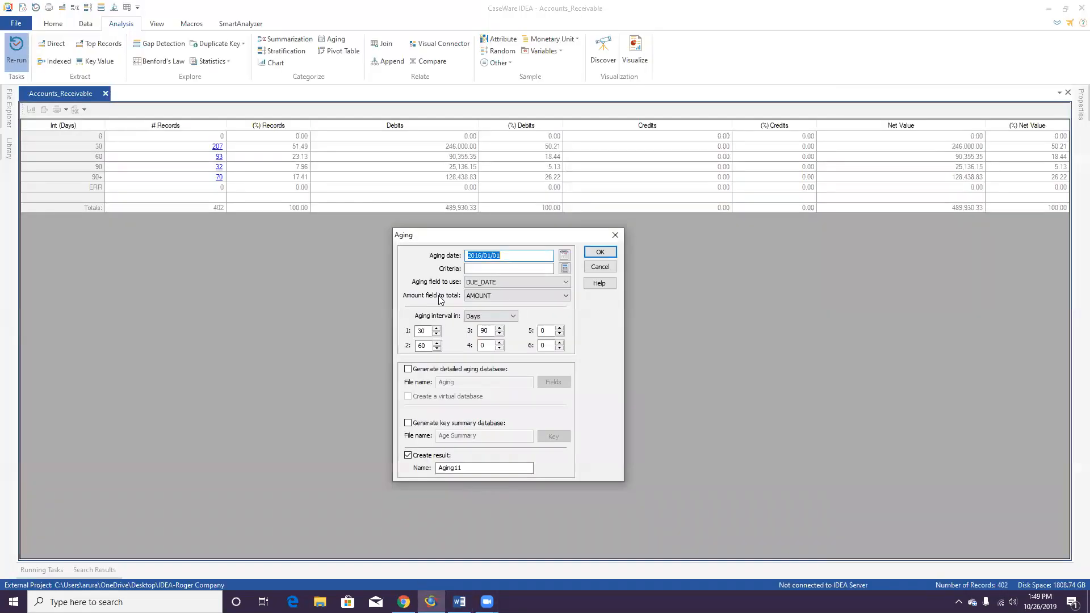
{"action": "left_click", "coordinate": [508, 257]}
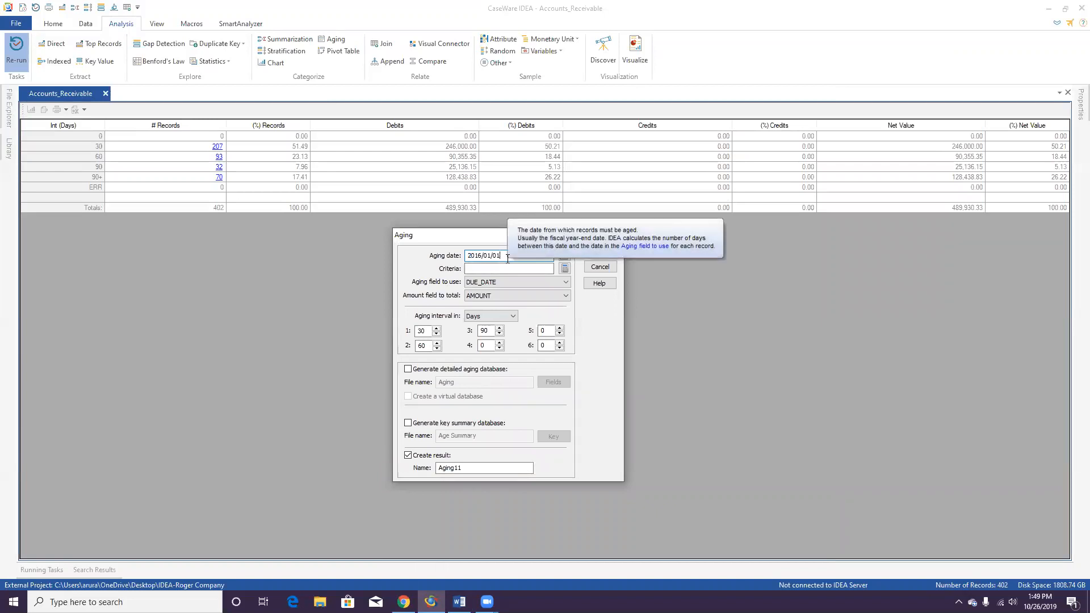
{"action": "key", "text": "BackSpace"}
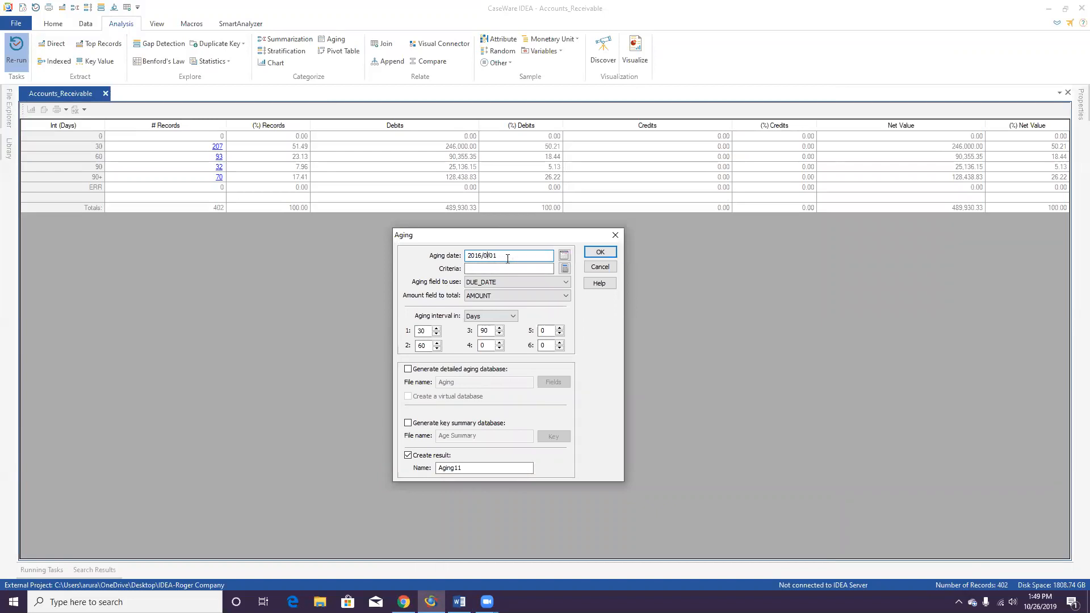
{"action": "type", "text": "2"}
- Run the aging with the third interval set to 0, and switch back to the sample questions in Word
{"action": "left_click", "coordinate": [490, 330]}
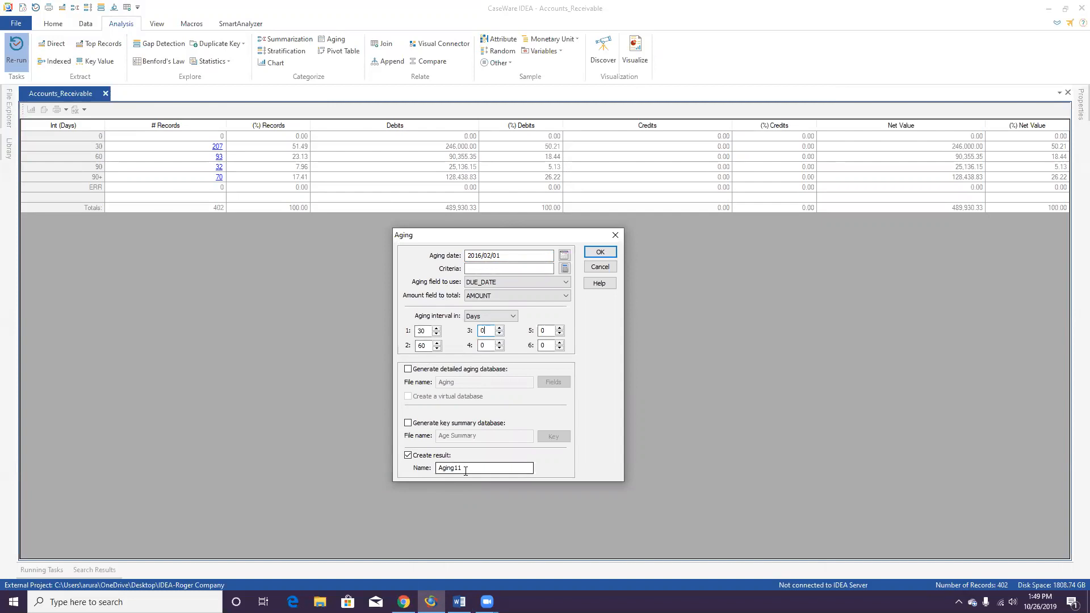
{"action": "left_click", "coordinate": [600, 253]}
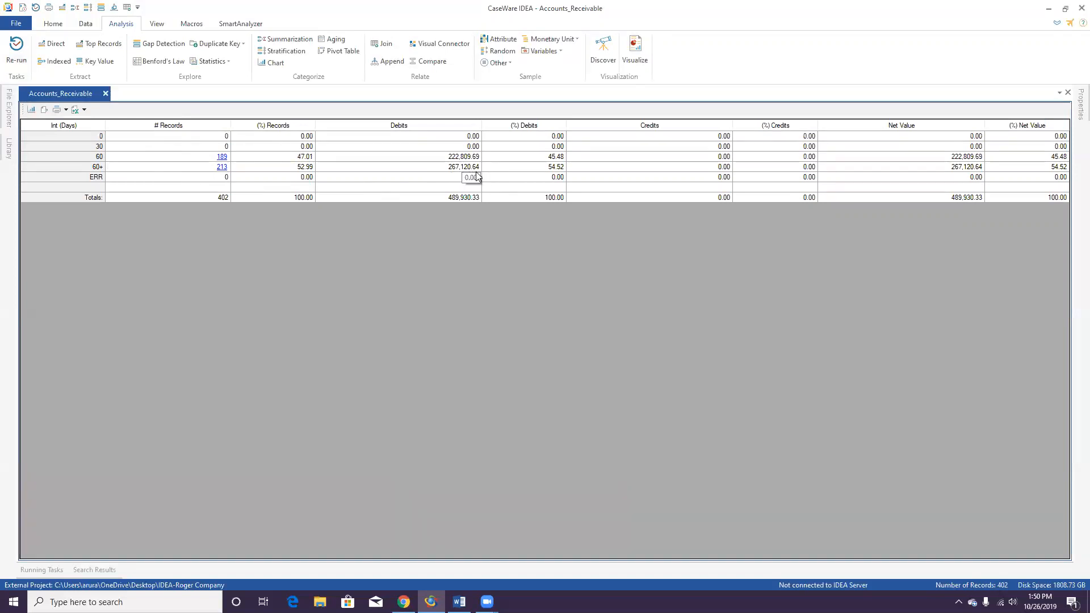
{"action": "left_click", "coordinate": [460, 602]}
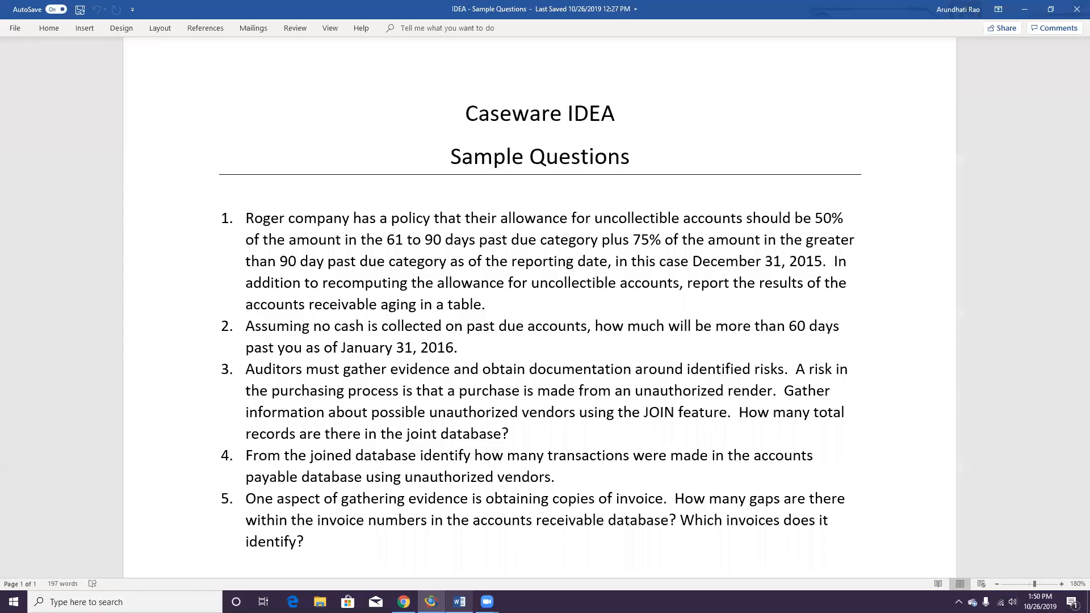
- Read the JOIN question in Word, return to IDEA, and replace the open Accounts_Receivable database with Accounts_Payable
{"action": "scroll", "coordinate": [371, 378], "scroll_direction": "down", "scroll_amount": 2}
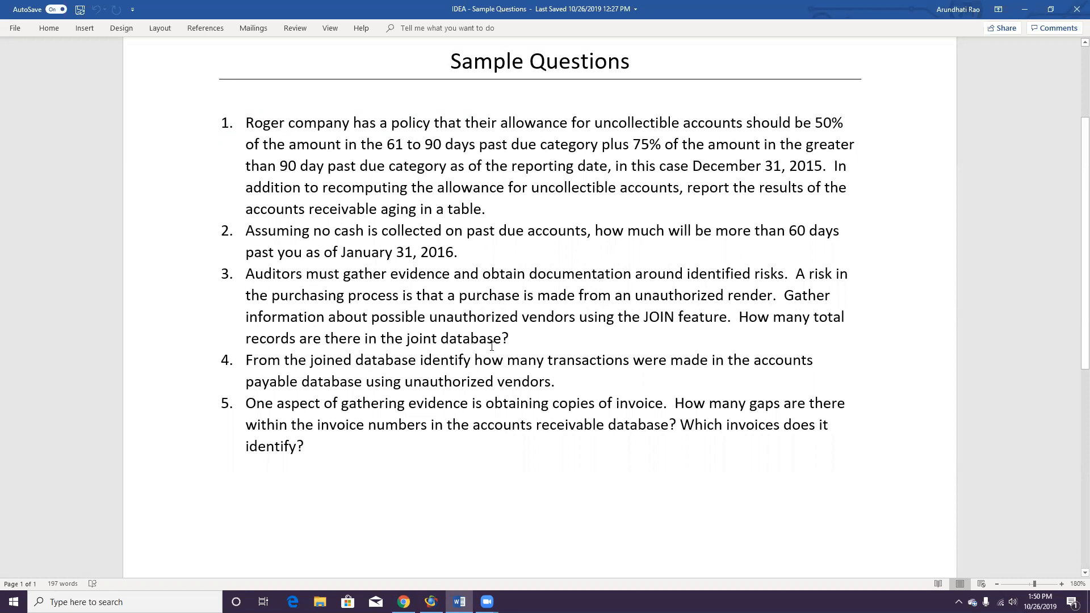
{"action": "left_click", "coordinate": [430, 602]}
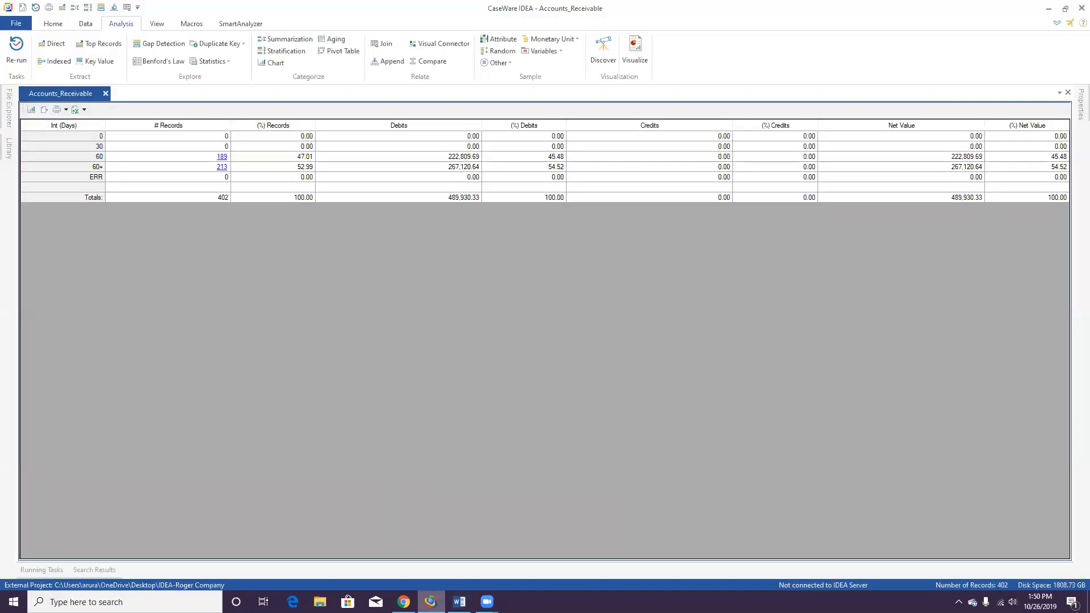
{"action": "left_click", "coordinate": [105, 93]}
{"action": "left_click", "coordinate": [8, 105]}
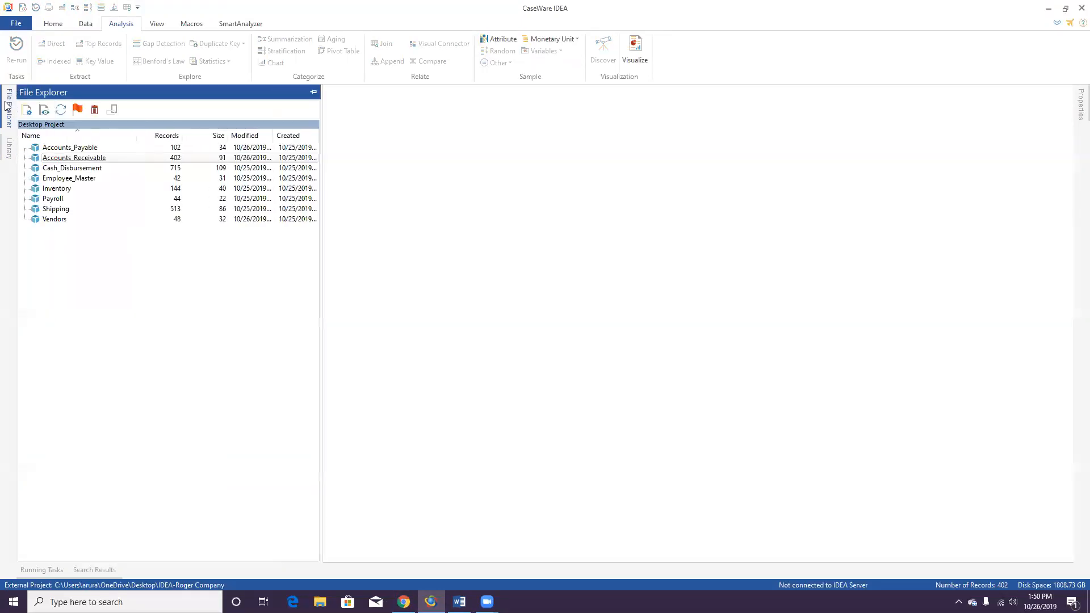
{"action": "left_click", "coordinate": [72, 148]}
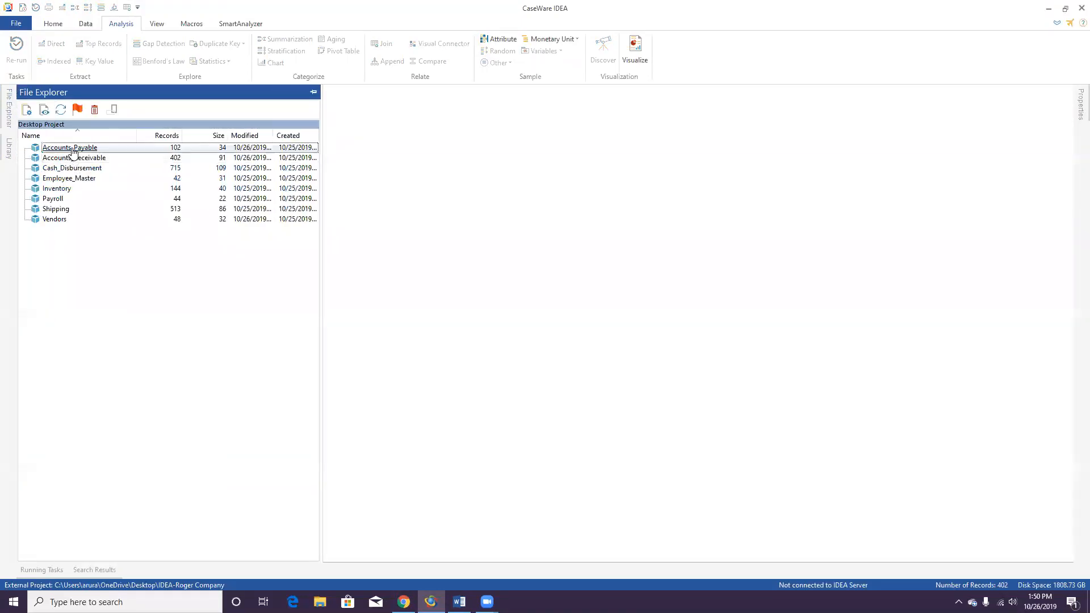
{"action": "double_click", "coordinate": [72, 149]}
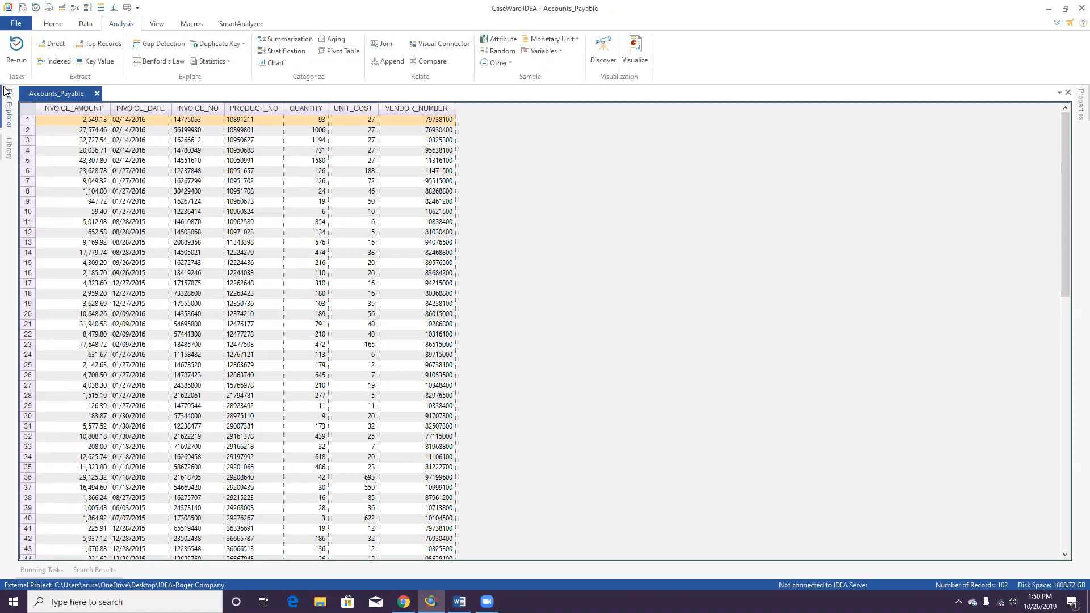
- Open the Vendors database alongside Accounts_Payable and display its records across the full work area
{"action": "left_click", "coordinate": [11, 103]}
{"action": "left_click", "coordinate": [53, 221]}
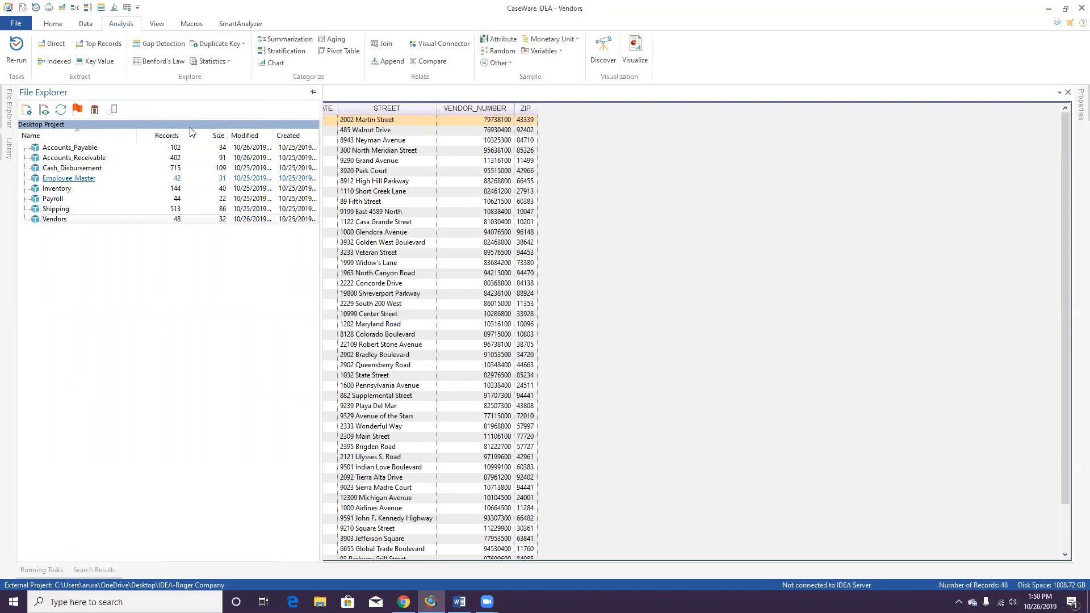
{"action": "left_click", "coordinate": [314, 94]}
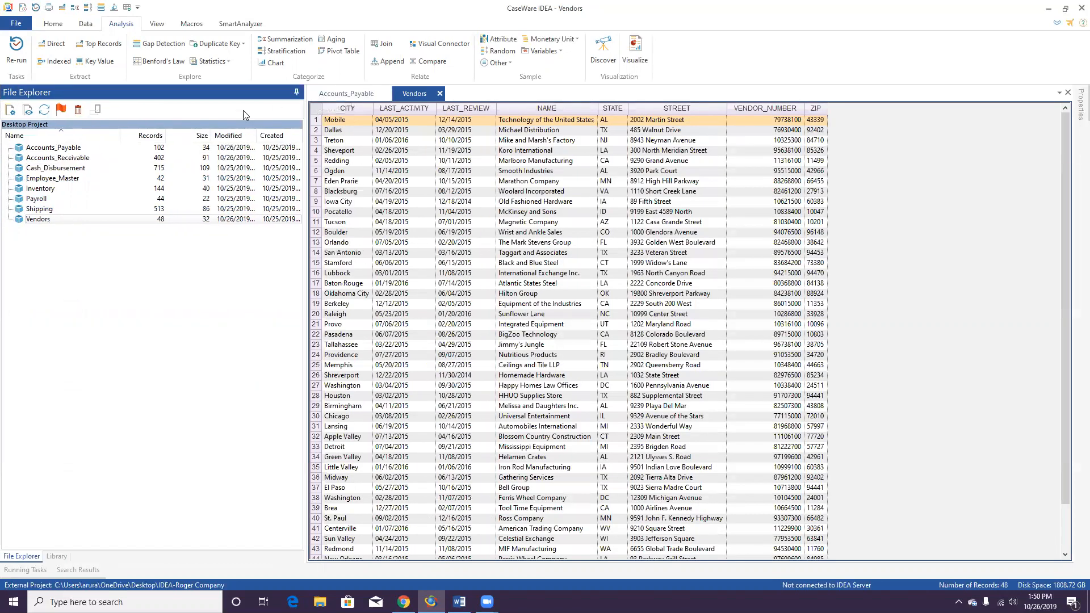
{"action": "left_click", "coordinate": [296, 94]}
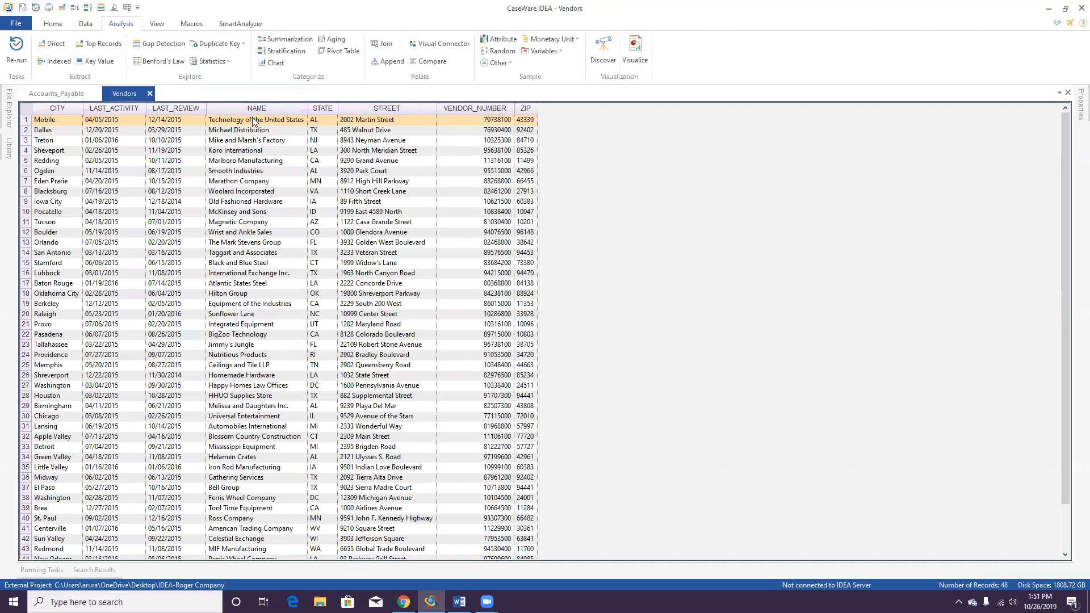
- Compare the VENDOR_NUMBER field's type in the Accounts_Payable and Vendors databases
{"action": "left_click", "coordinate": [8, 149]}
{"action": "left_click", "coordinate": [52, 93]}
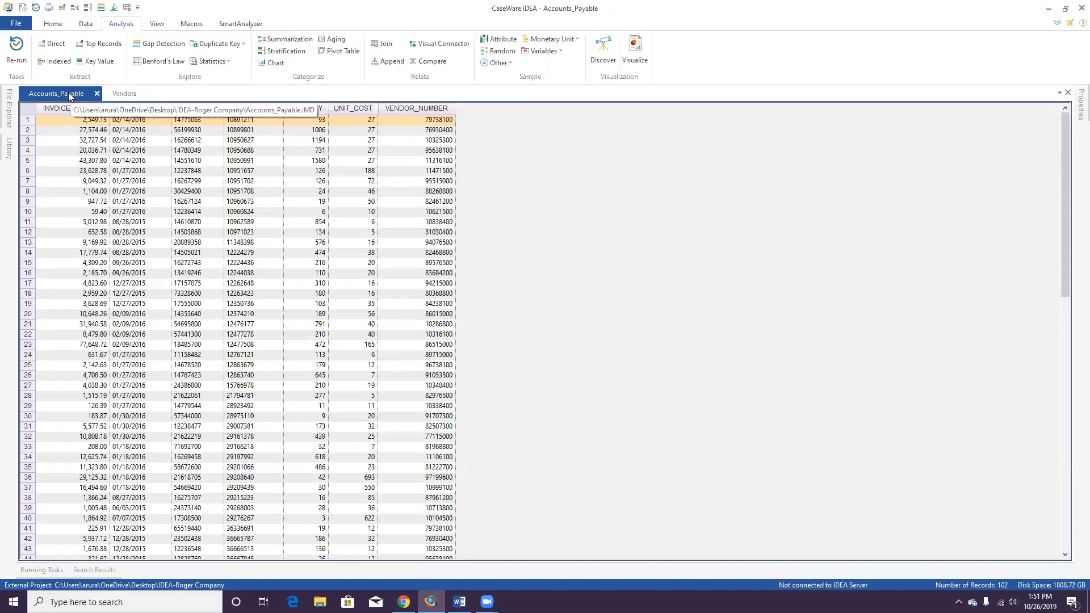
{"action": "left_click", "coordinate": [426, 109]}
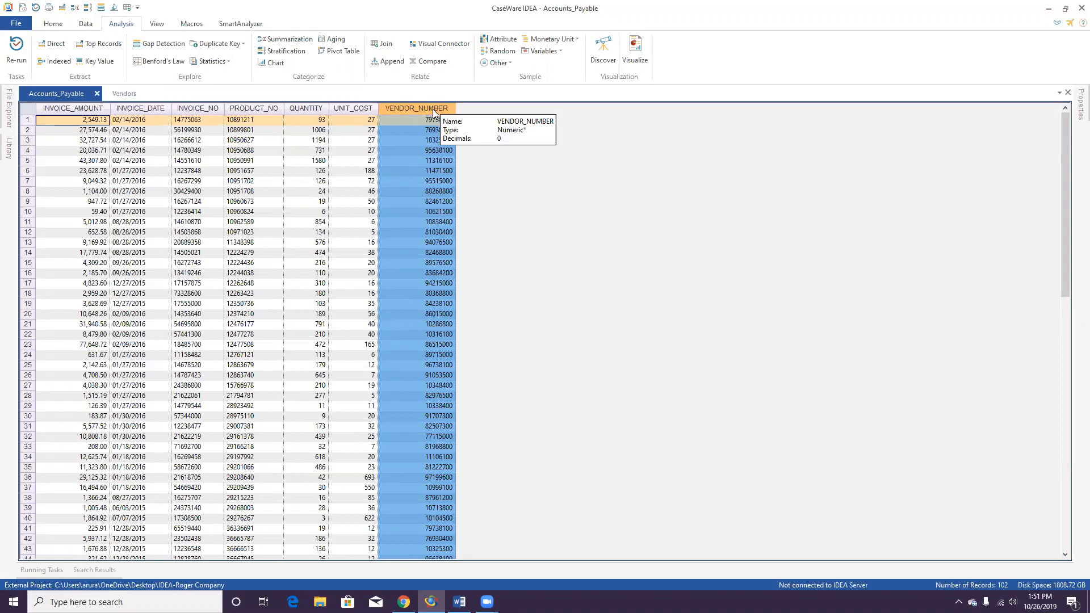
{"action": "left_click", "coordinate": [132, 91]}
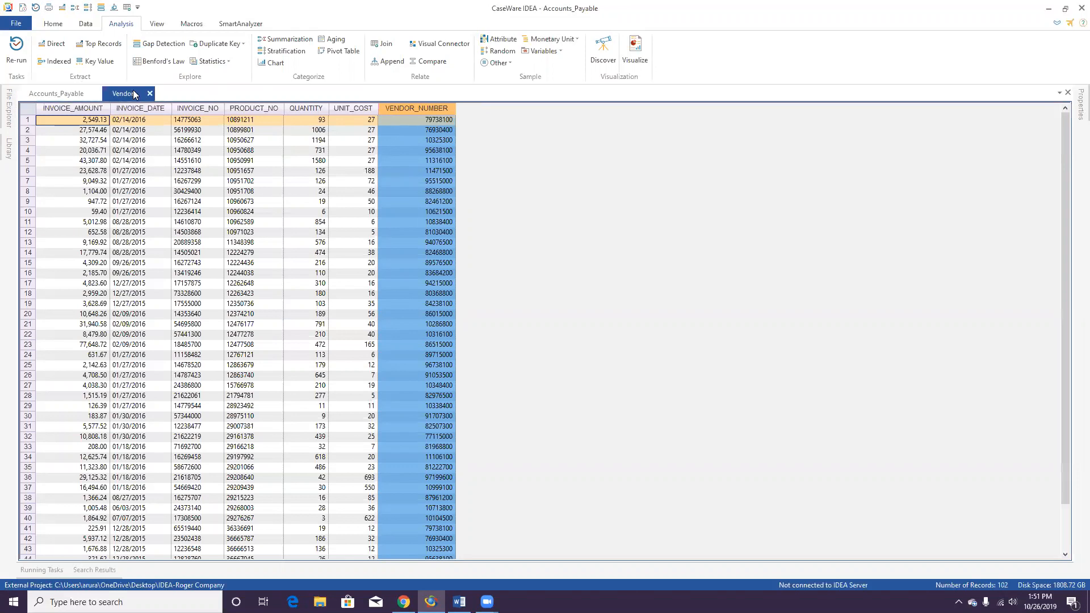
{"action": "mouse_move", "coordinate": [460, 108]}
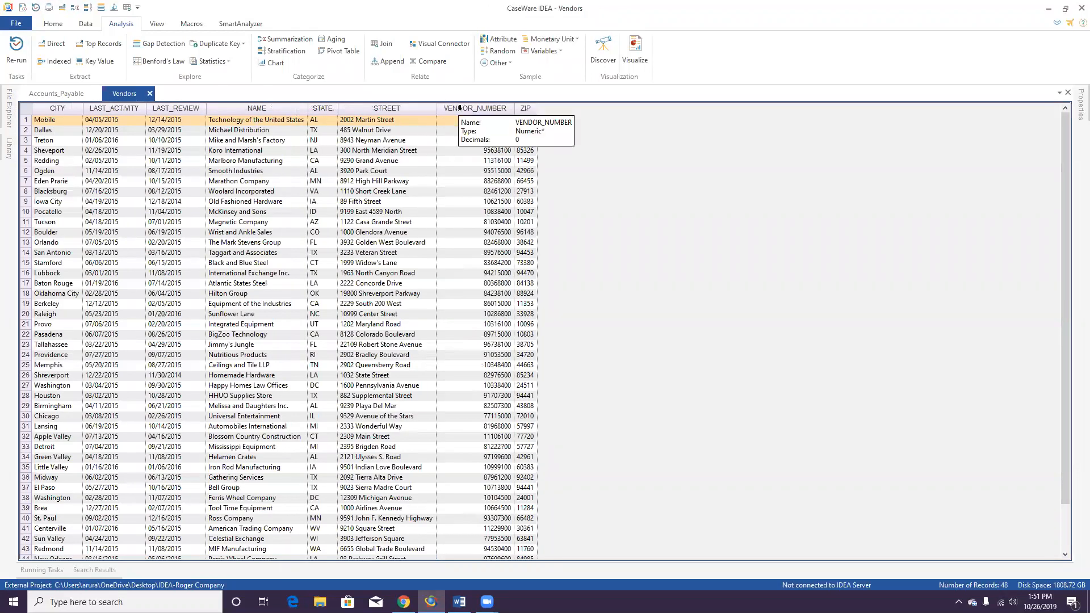
- Start a Join with Accounts_Payable as the primary database and choose Vendors as the secondary database
{"action": "left_click", "coordinate": [58, 94]}
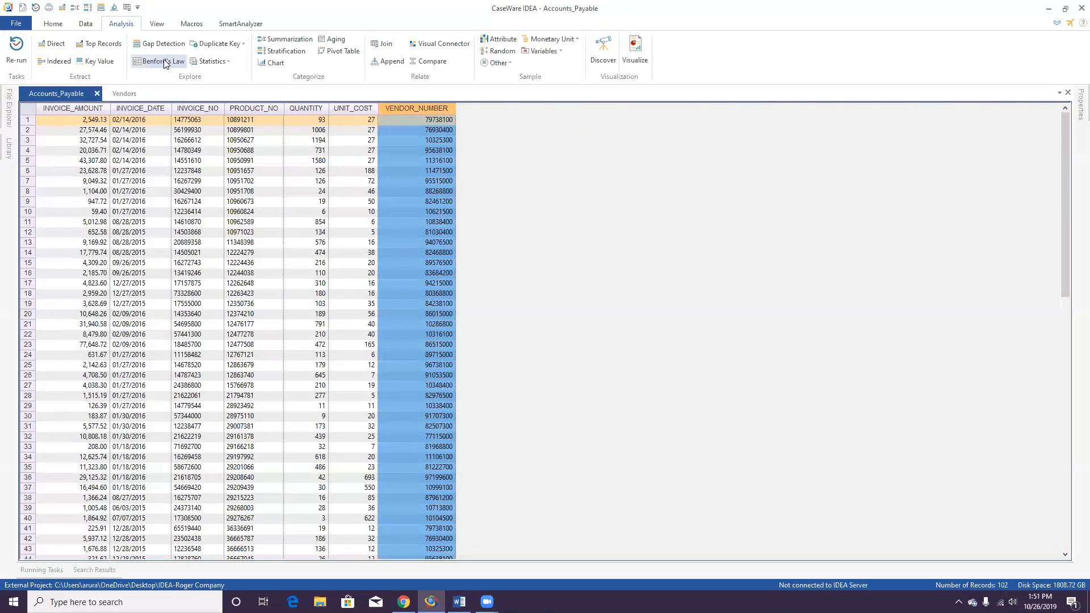
{"action": "left_click", "coordinate": [380, 46]}
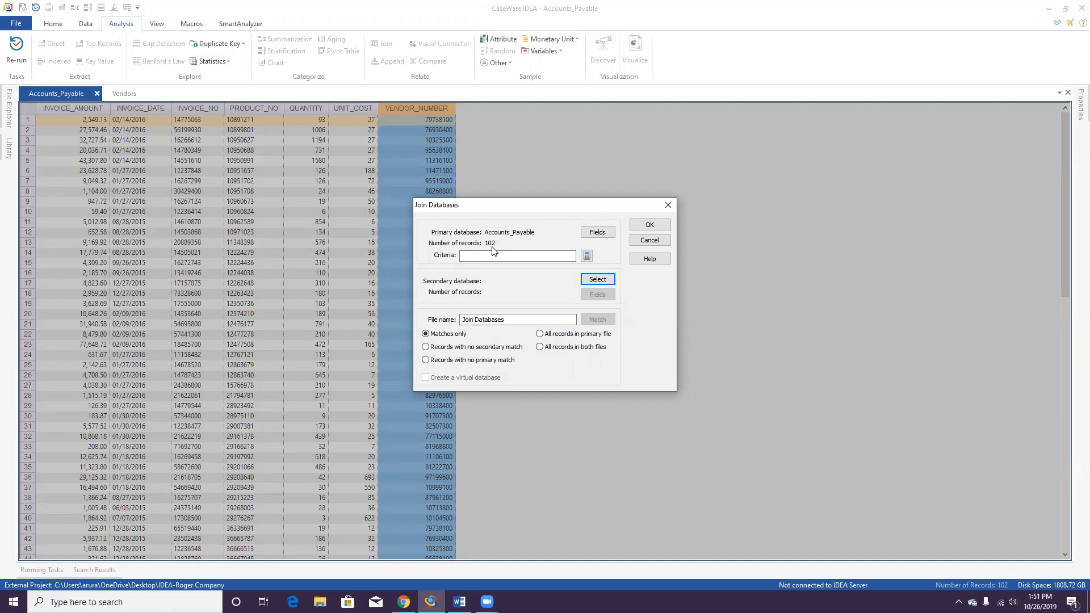
{"action": "left_click", "coordinate": [595, 282]}
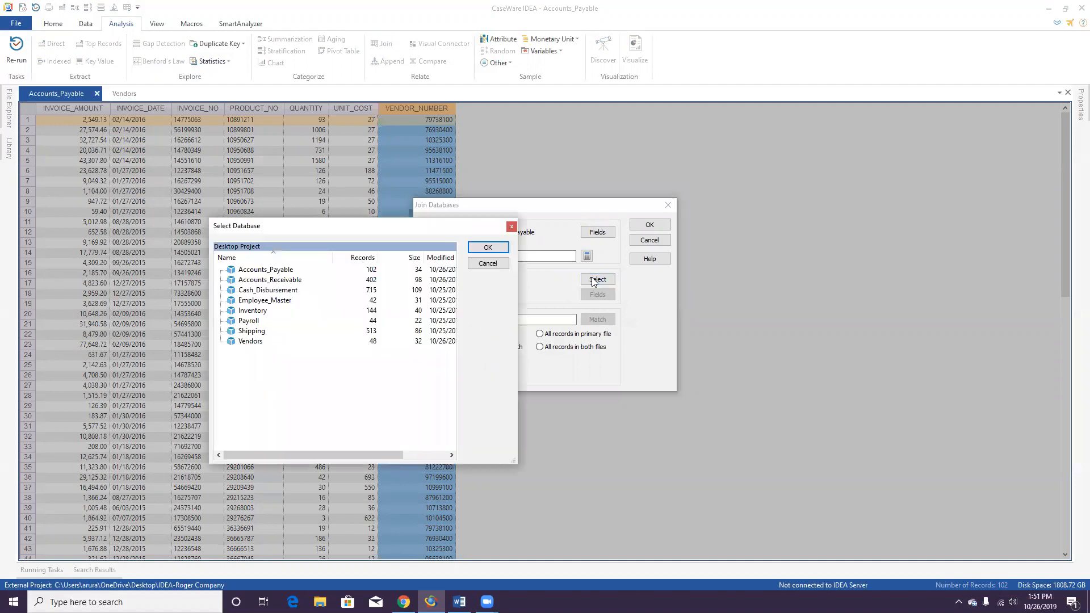
{"action": "left_click", "coordinate": [250, 343]}
{"action": "left_click", "coordinate": [490, 249]}
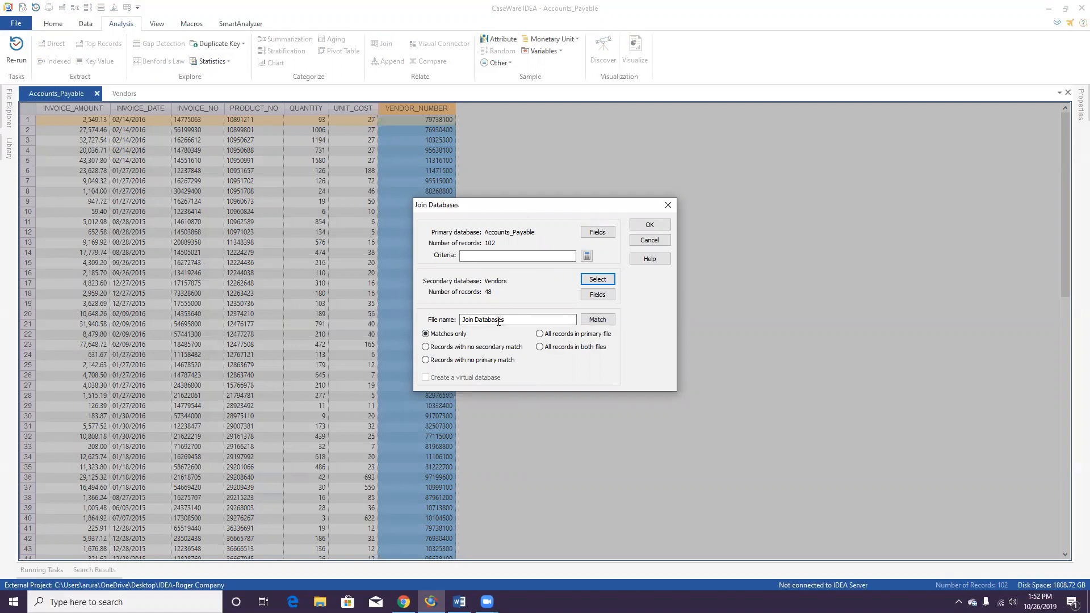
- Match the join key fields on VENDOR_NUMBER in both databases, in ascending order
{"action": "left_click", "coordinate": [600, 321]}
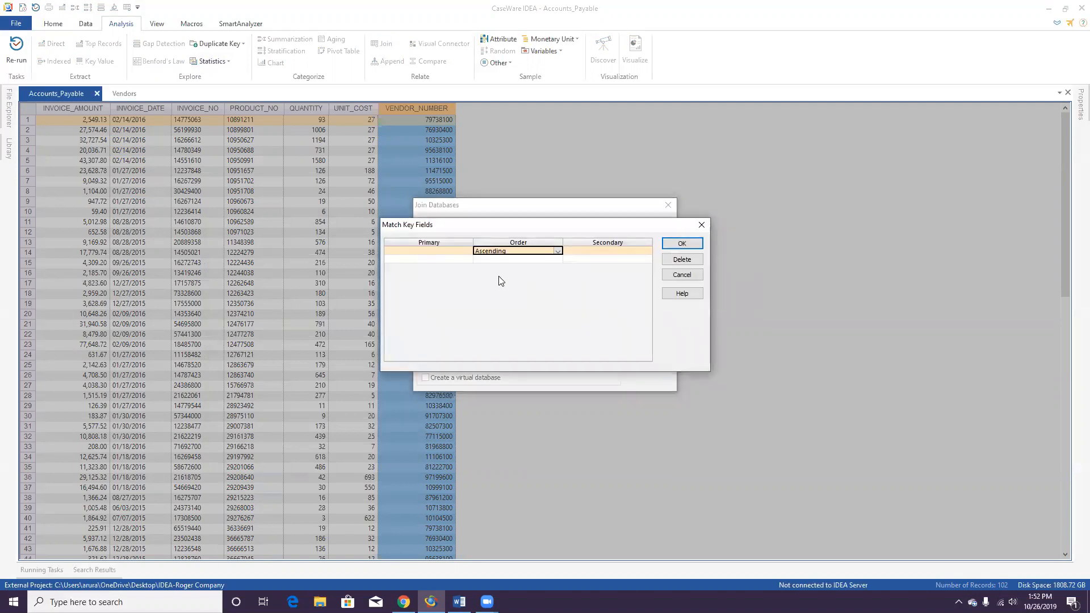
{"action": "left_click", "coordinate": [453, 253]}
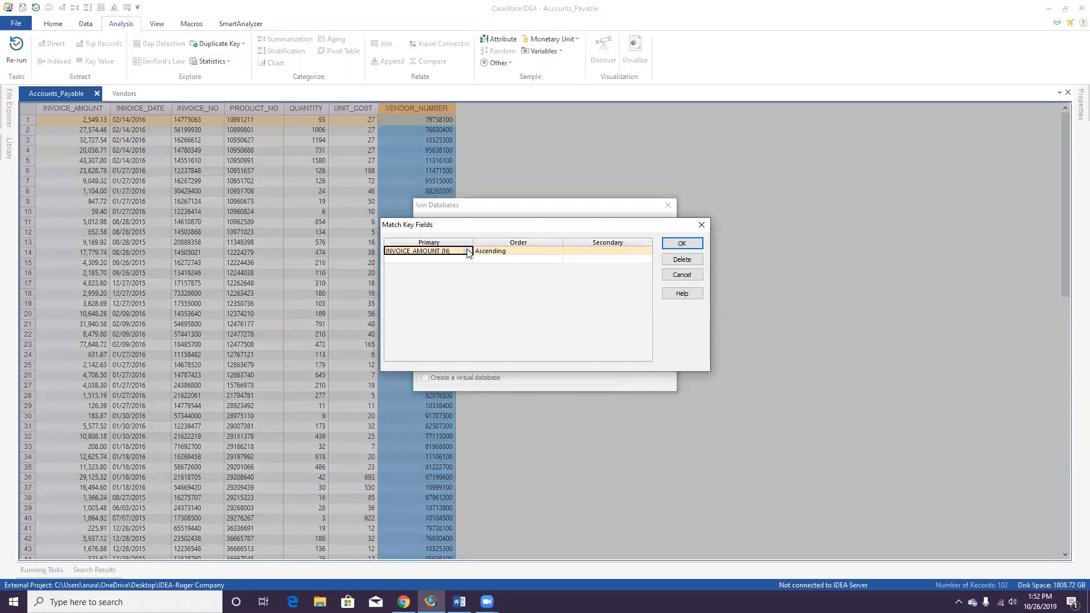
{"action": "left_click", "coordinate": [469, 251]}
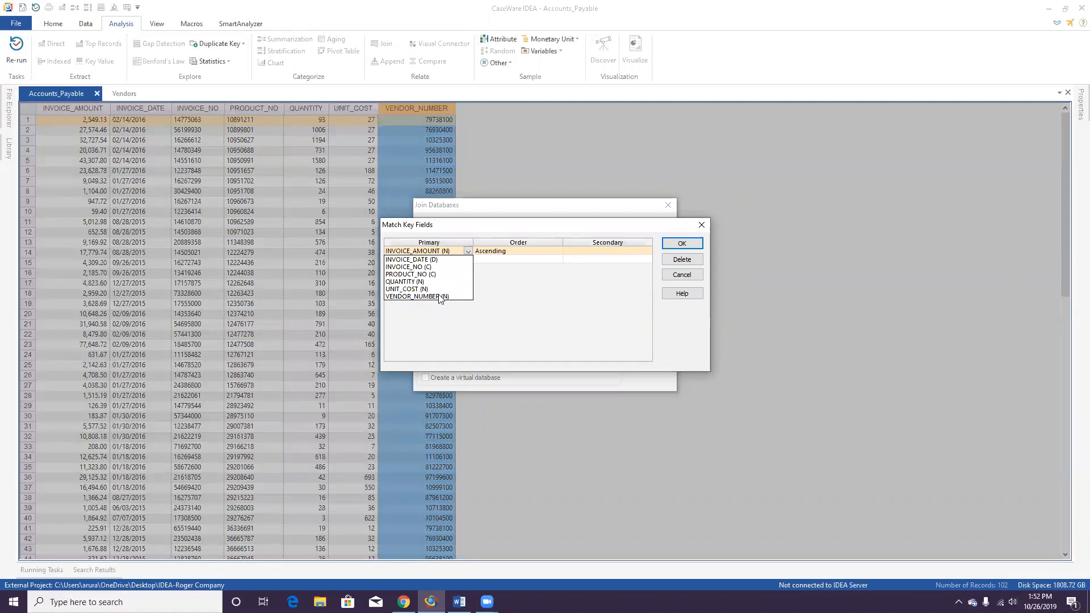
{"action": "left_click", "coordinate": [439, 295]}
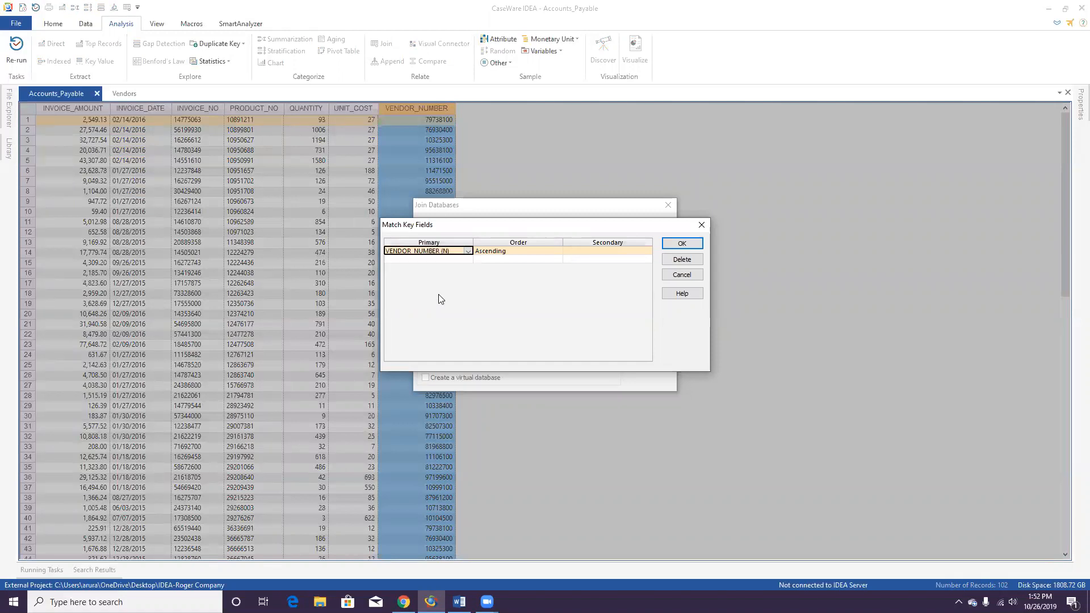
{"action": "left_click", "coordinate": [615, 254]}
{"action": "left_click", "coordinate": [647, 251]}
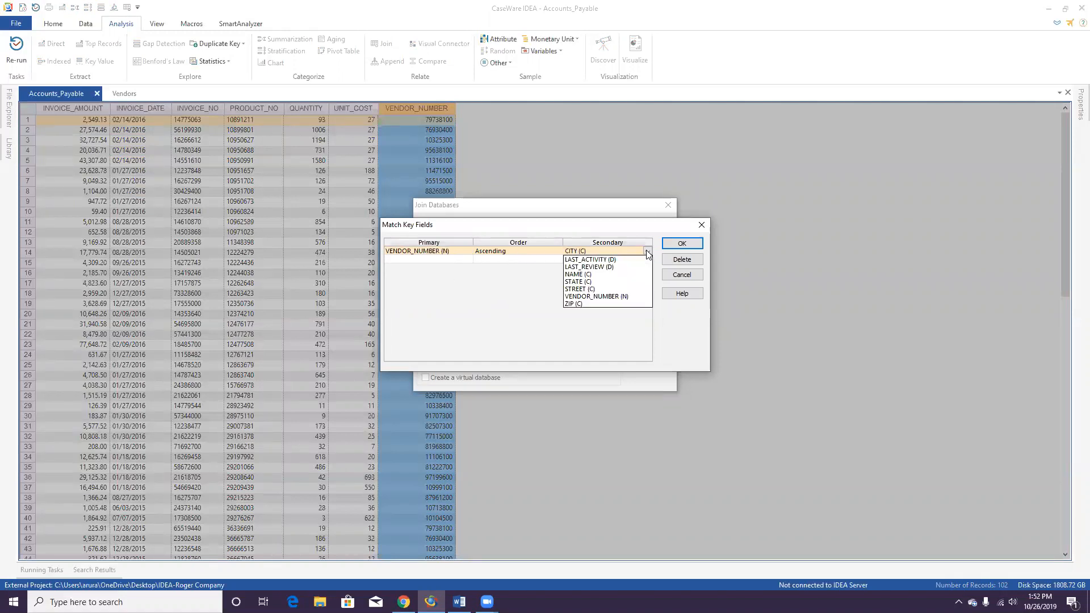
{"action": "left_click", "coordinate": [625, 296]}
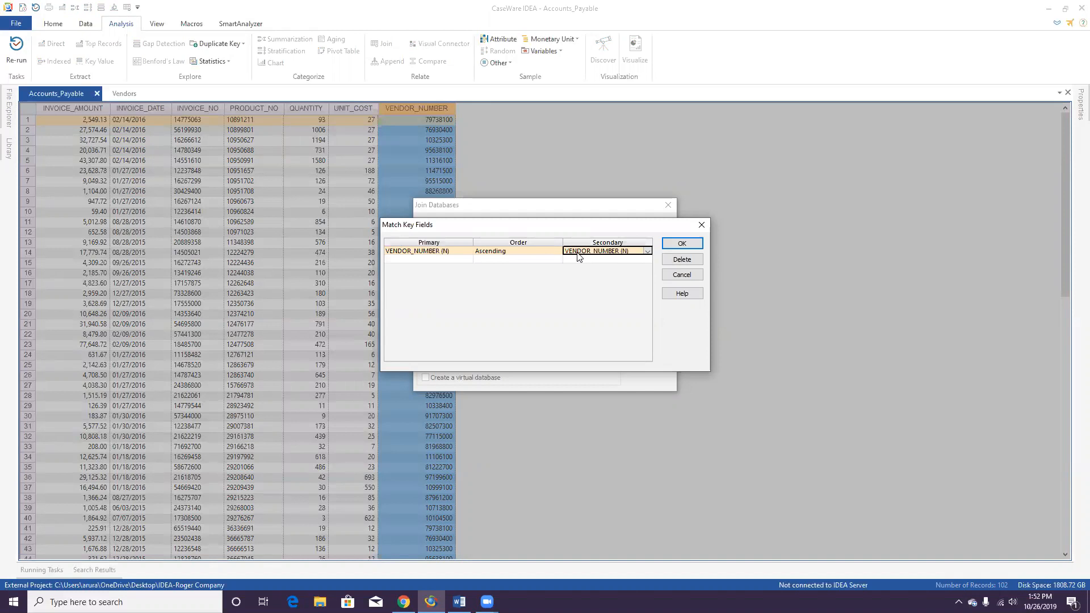
{"action": "left_click", "coordinate": [685, 243]}
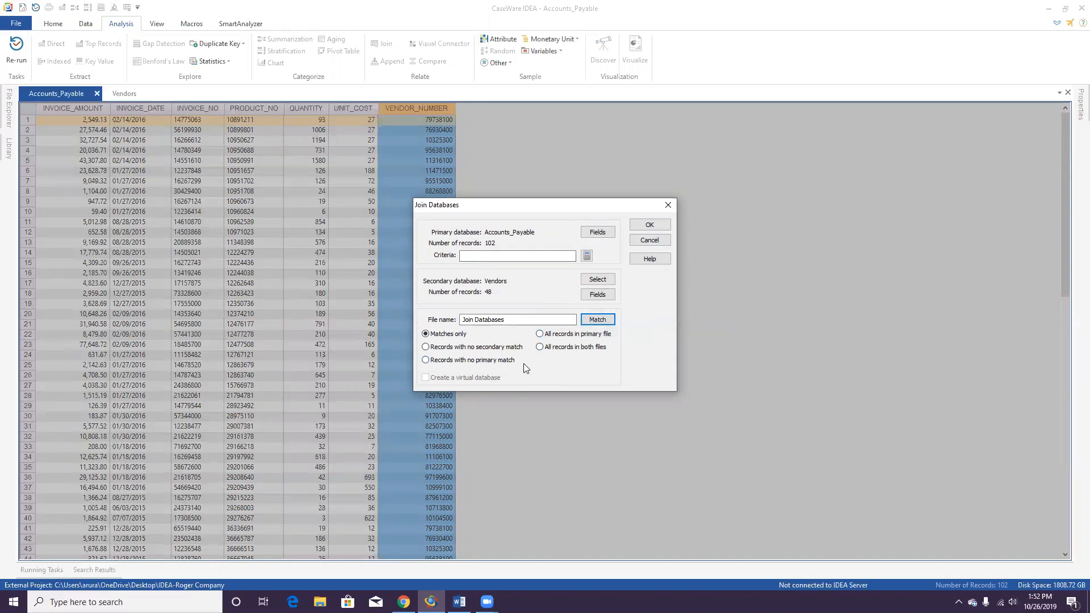
- Run the join with all records in both files, and check the next sample question in Word
{"action": "left_click", "coordinate": [540, 347]}
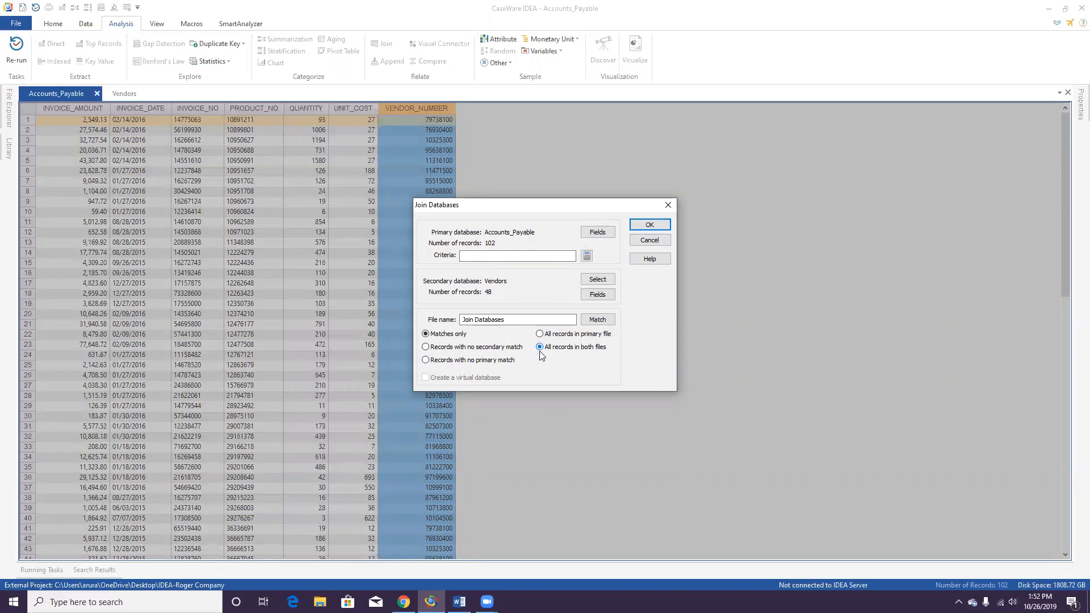
{"action": "left_click", "coordinate": [646, 227]}
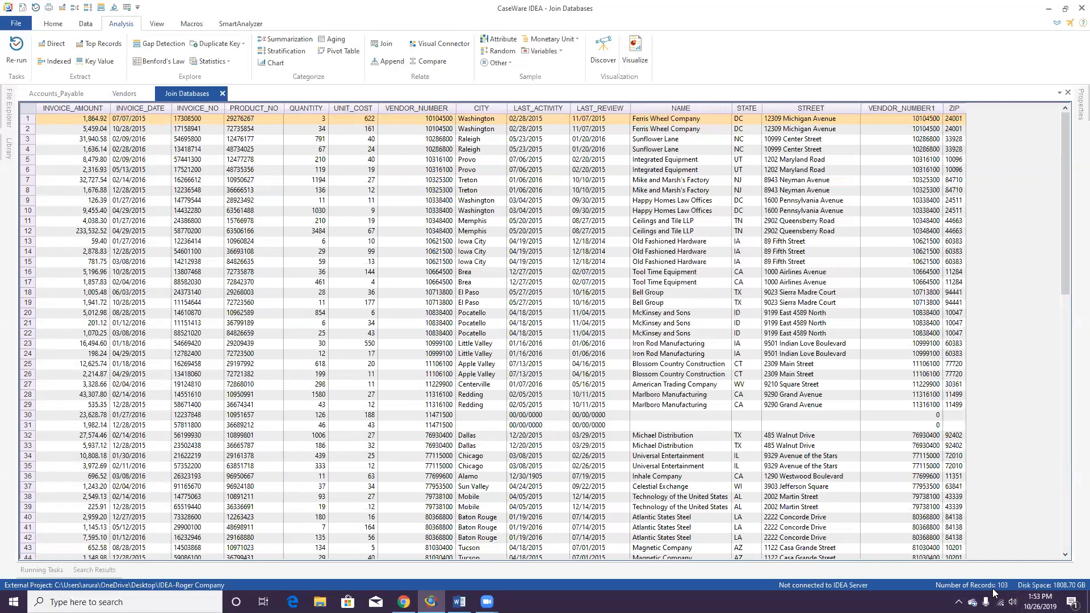
{"action": "left_click", "coordinate": [459, 602]}
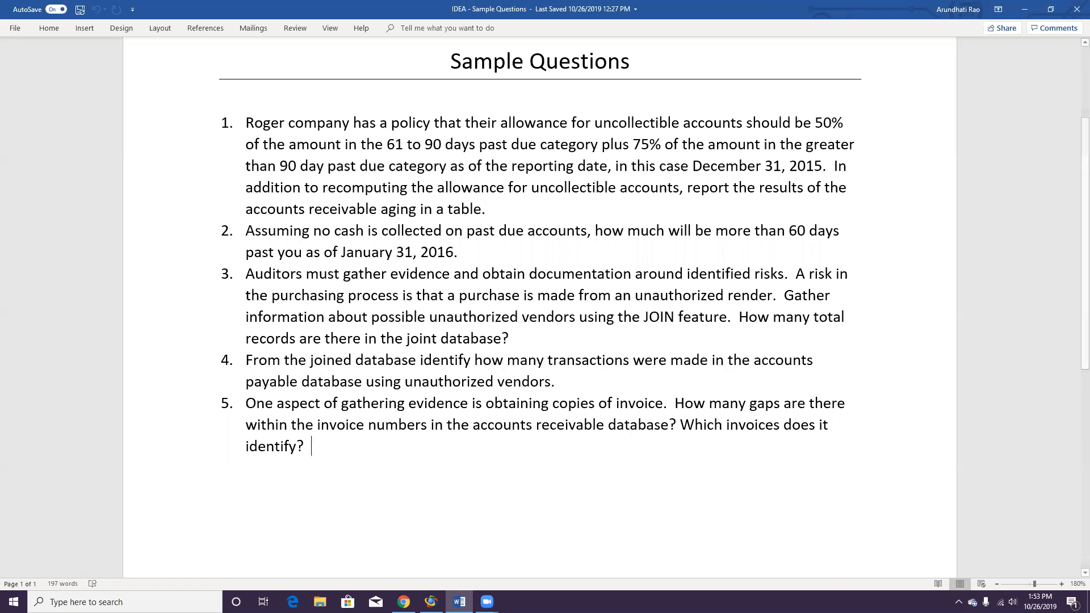
{"action": "left_click", "coordinate": [431, 602]}
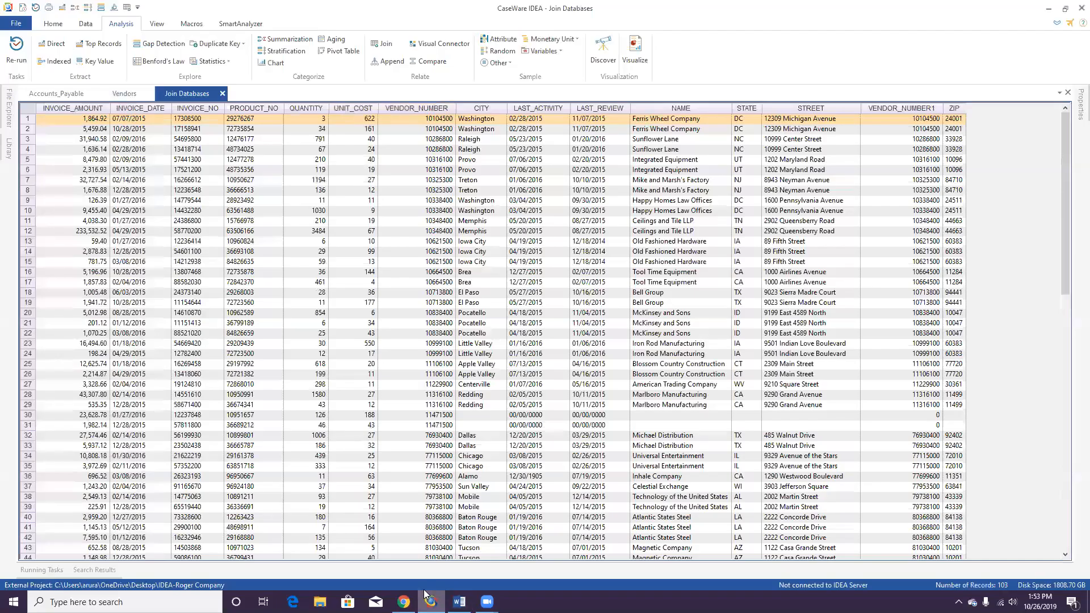
- Review the Accounts_Payable and Vendors source databases against the joined database
{"action": "left_click", "coordinate": [71, 97]}
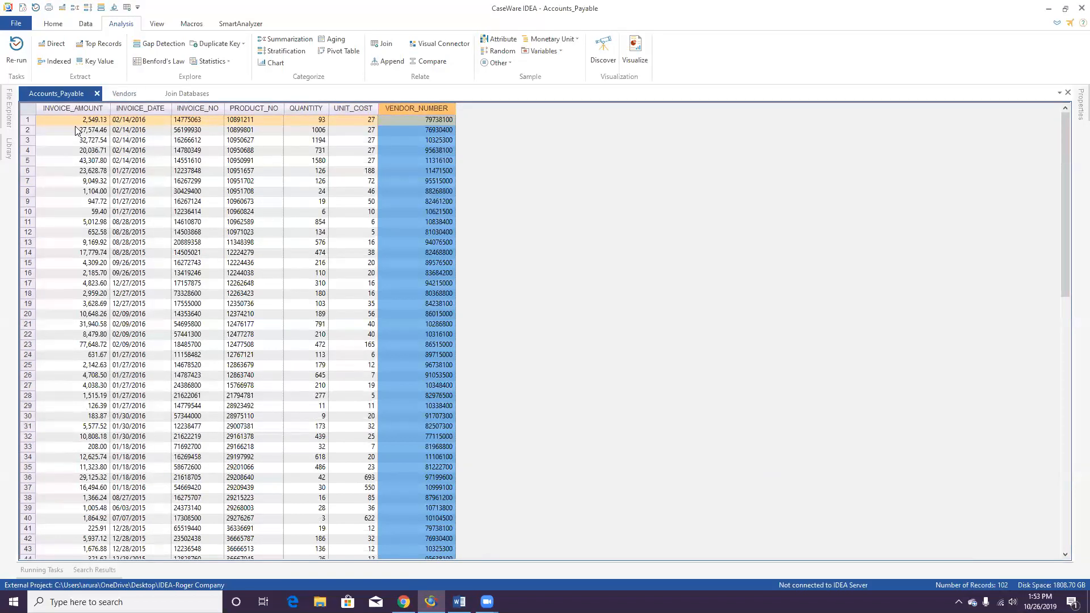
{"action": "left_click", "coordinate": [119, 95]}
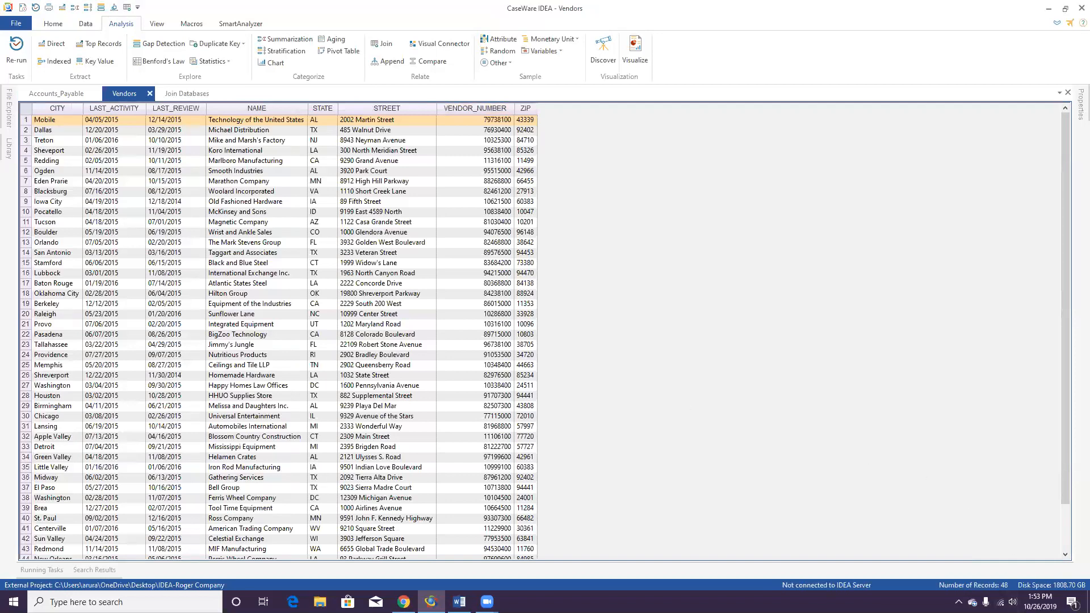
{"action": "left_click", "coordinate": [176, 95]}
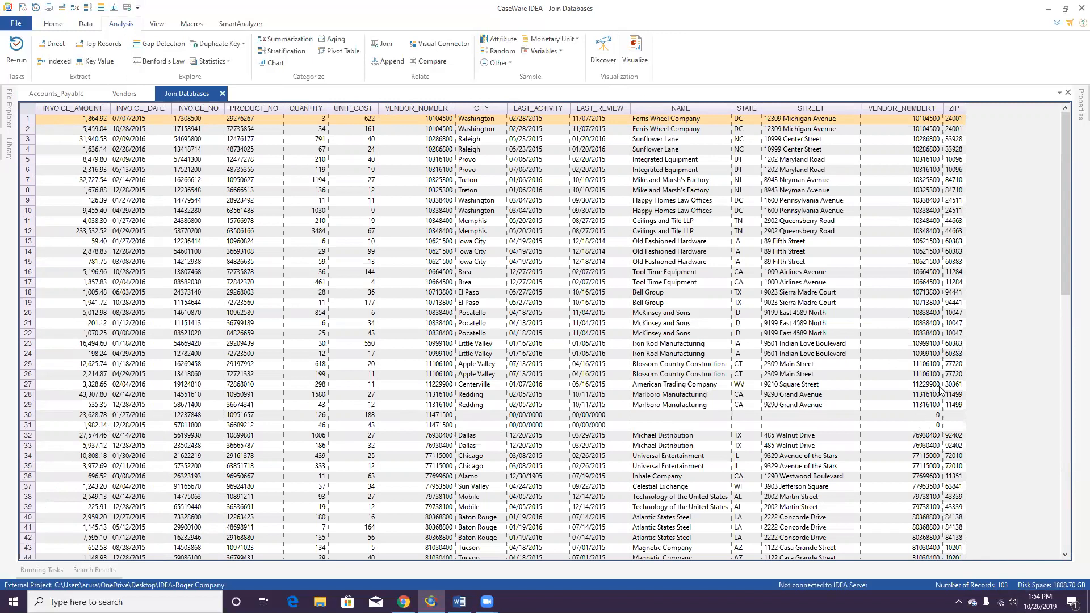
- Display all joined records where VENDOR_NUMBER1 equals 0, and check the invoice gaps question in Word
{"action": "right_click", "coordinate": [923, 418]}
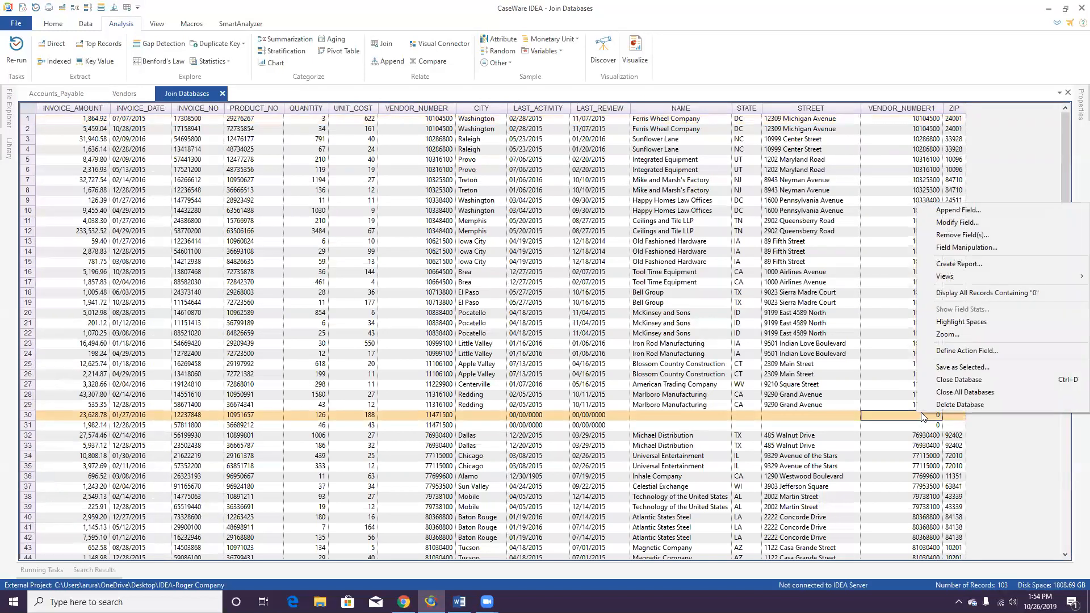
{"action": "left_click", "coordinate": [940, 294]}
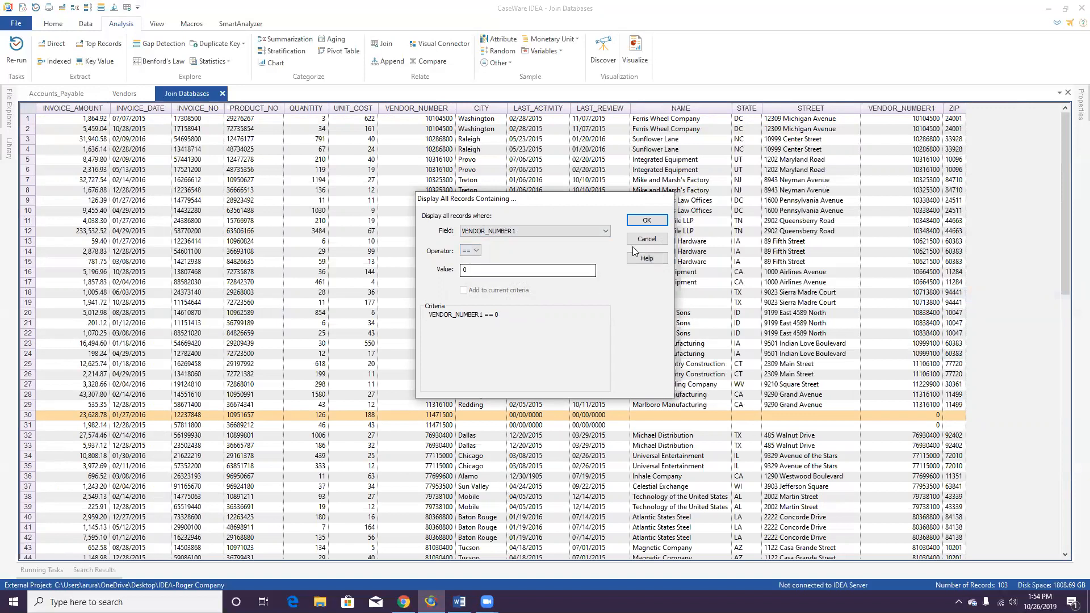
{"action": "left_click", "coordinate": [648, 222]}
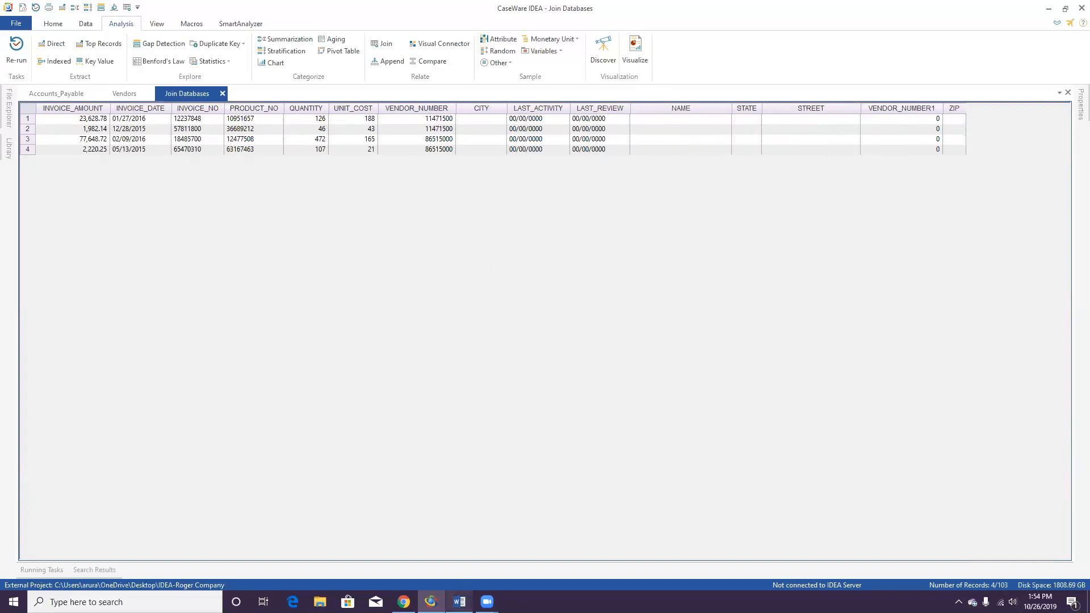
{"action": "left_click", "coordinate": [460, 602]}
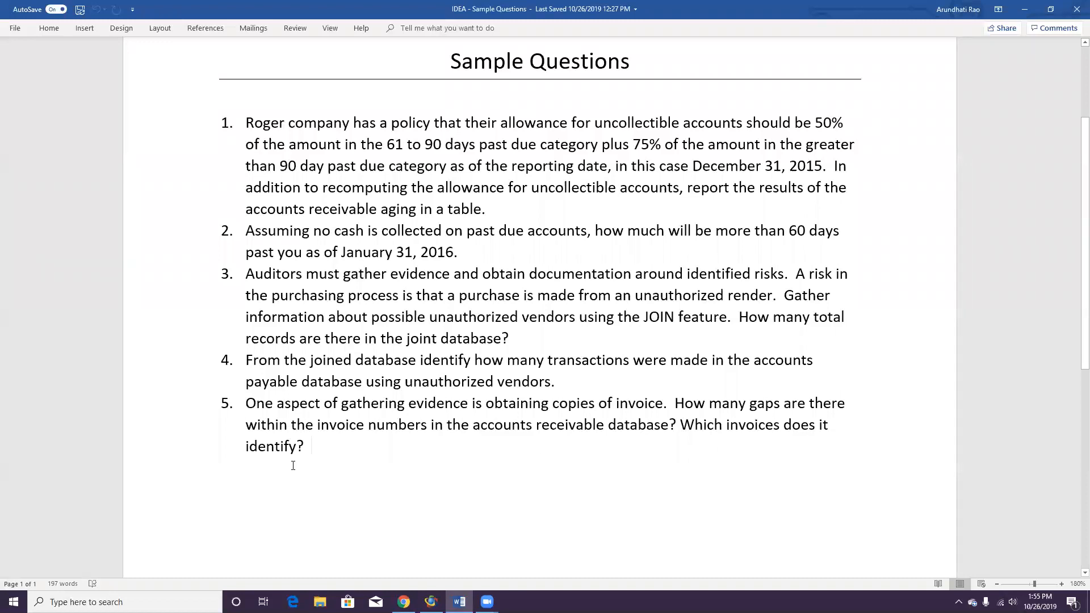
{"action": "key", "text": "alt+Tab"}
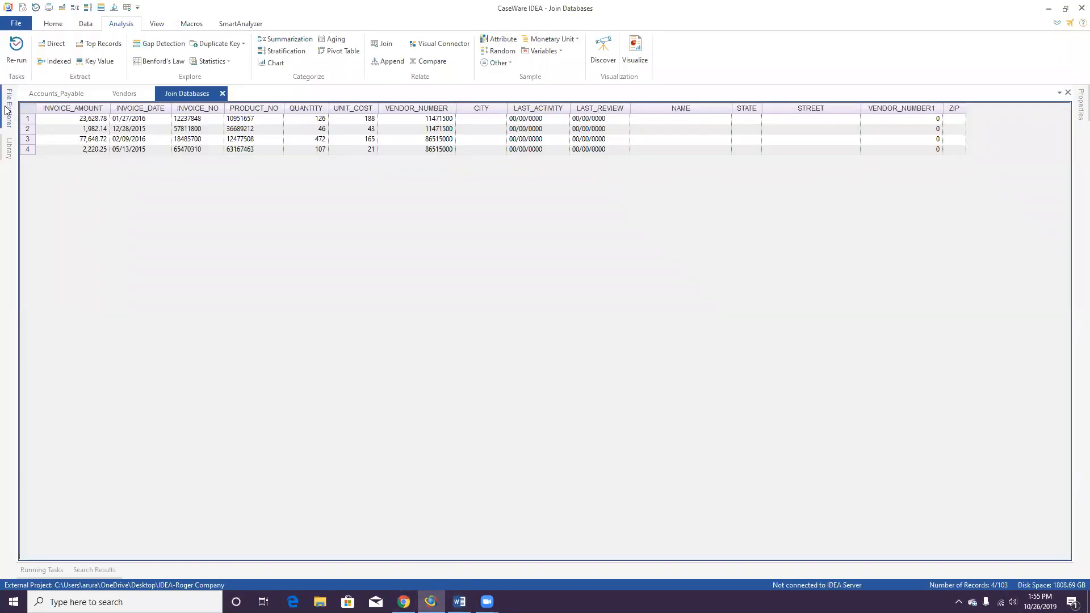
- Close the Join Databases, Vendors and Accounts_Payable databases, and open the Accounts_Receivable database from the project
{"action": "left_click", "coordinate": [222, 93]}
{"action": "left_click", "coordinate": [150, 94]}
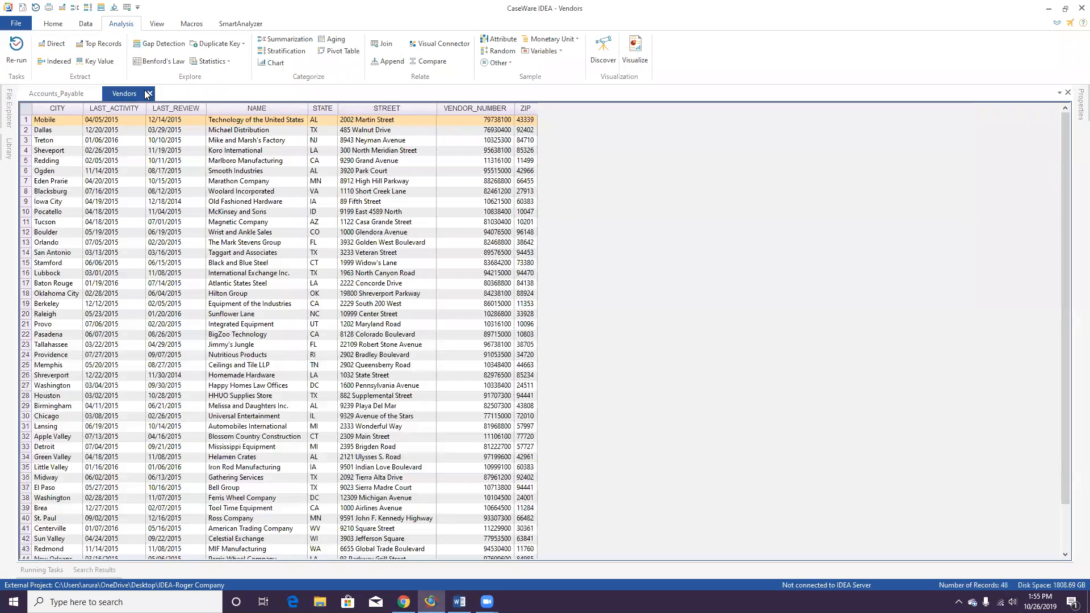
{"action": "left_click", "coordinate": [97, 94]}
{"action": "mouse_move", "coordinate": [10, 110]}
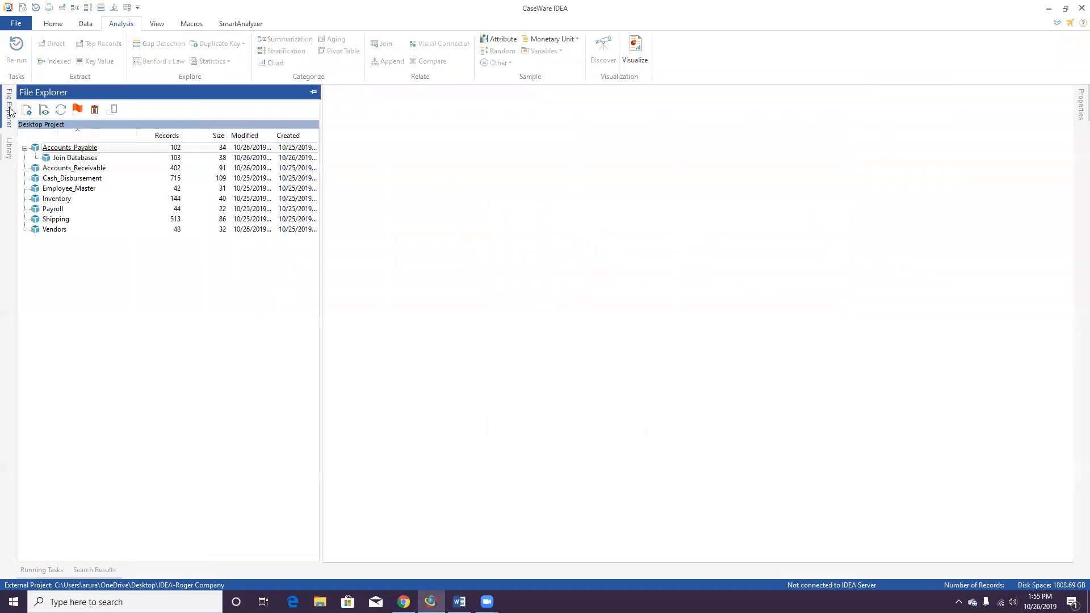
{"action": "left_click", "coordinate": [67, 170]}
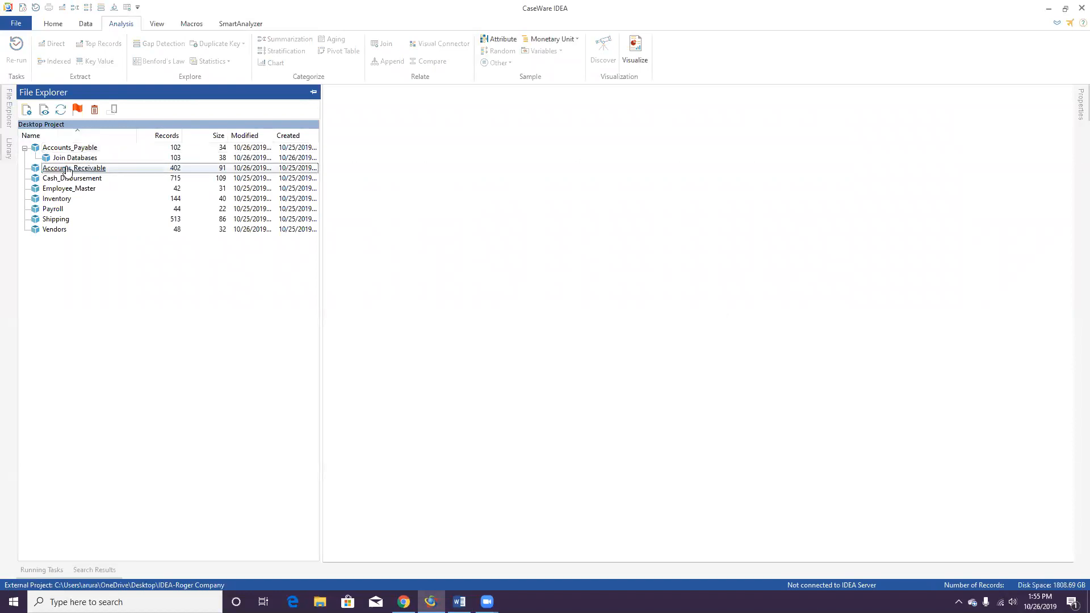
{"action": "double_click", "coordinate": [67, 170]}
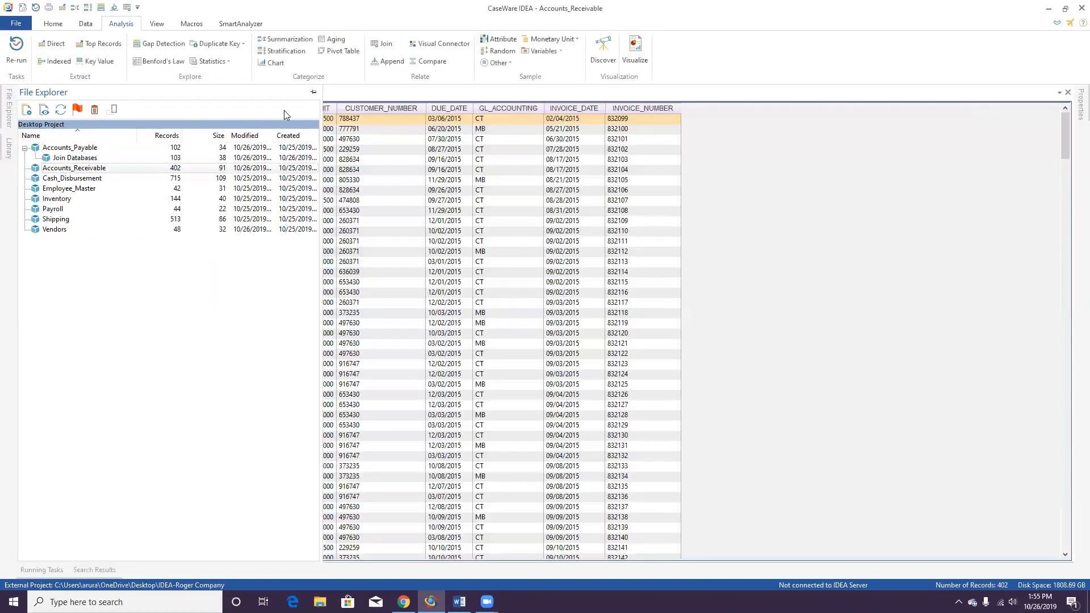
{"action": "left_click", "coordinate": [313, 94]}
{"action": "left_click", "coordinate": [295, 94]}
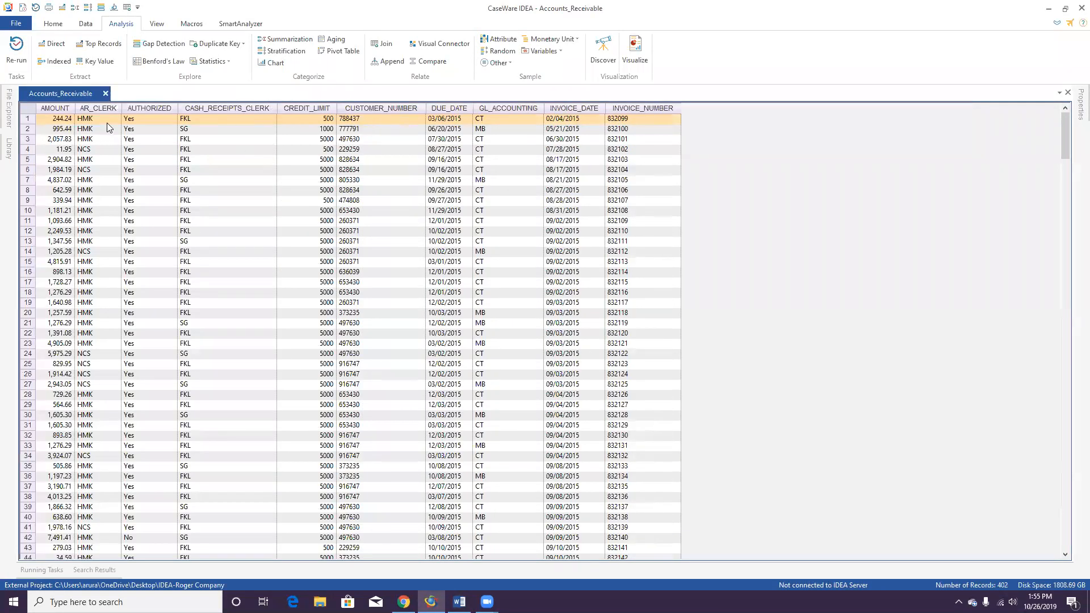
- Run Gap Detection on the INVOICE_NUMBER field of Accounts_Receivable, creating a result only, and return to the sample questions in Word
{"action": "left_click", "coordinate": [631, 107]}
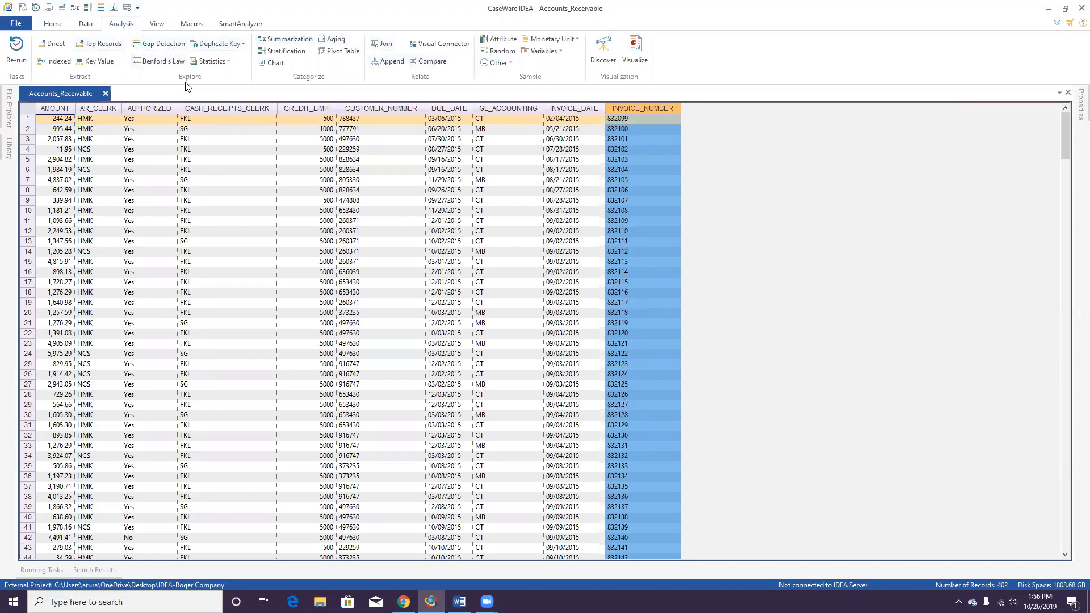
{"action": "left_click", "coordinate": [157, 45]}
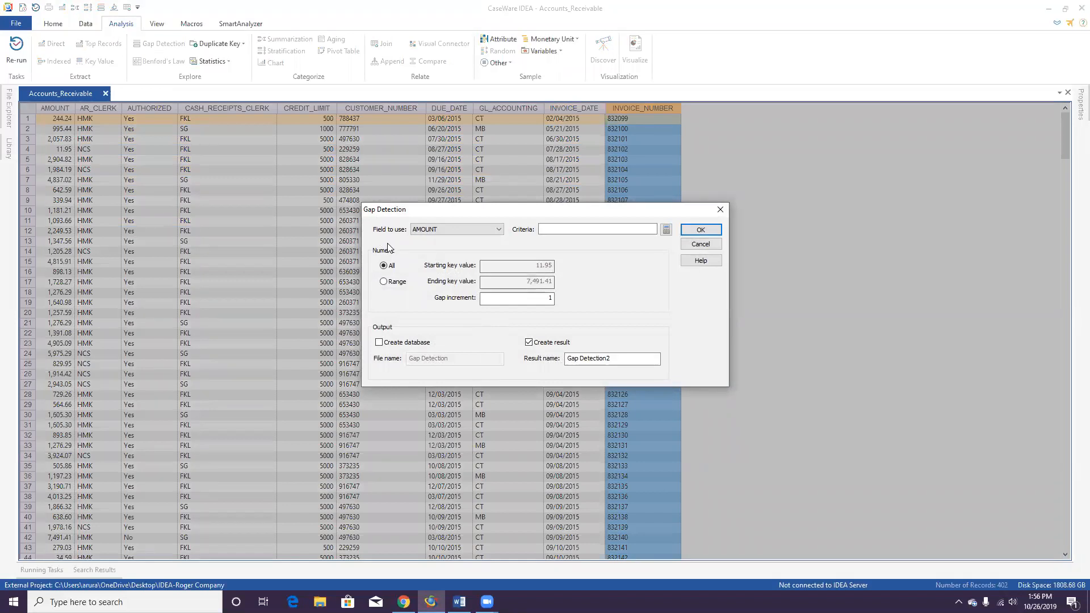
{"action": "left_click", "coordinate": [500, 229]}
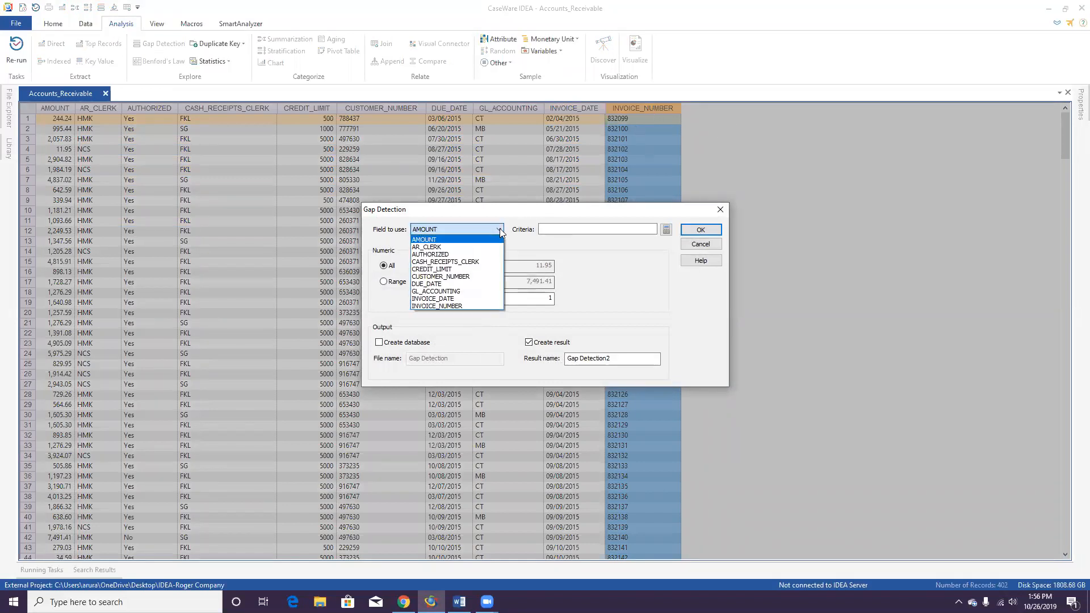
{"action": "left_click", "coordinate": [475, 306]}
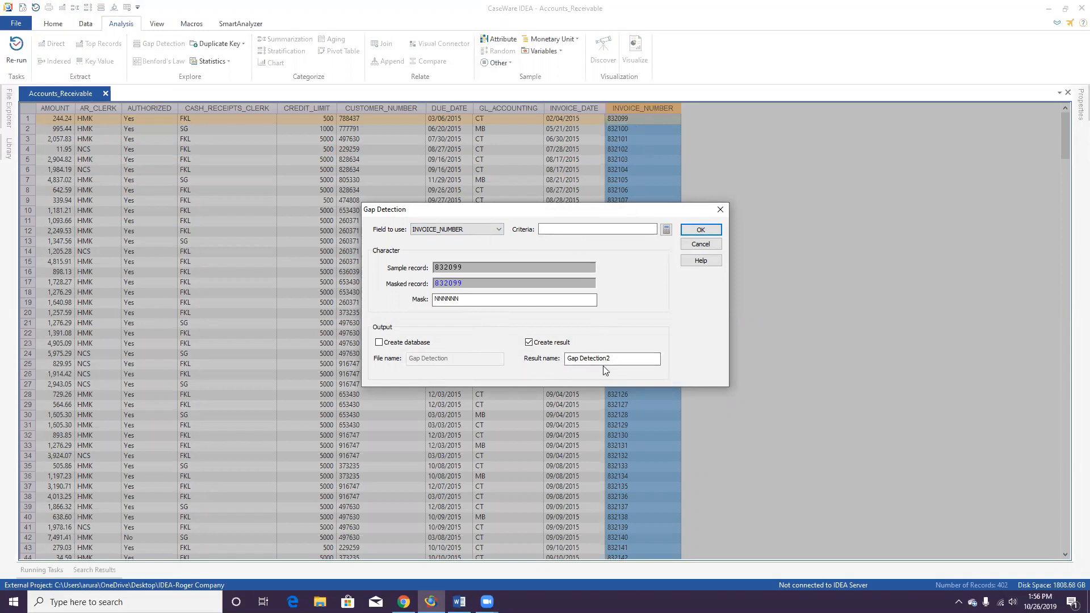
{"action": "left_click", "coordinate": [699, 231]}
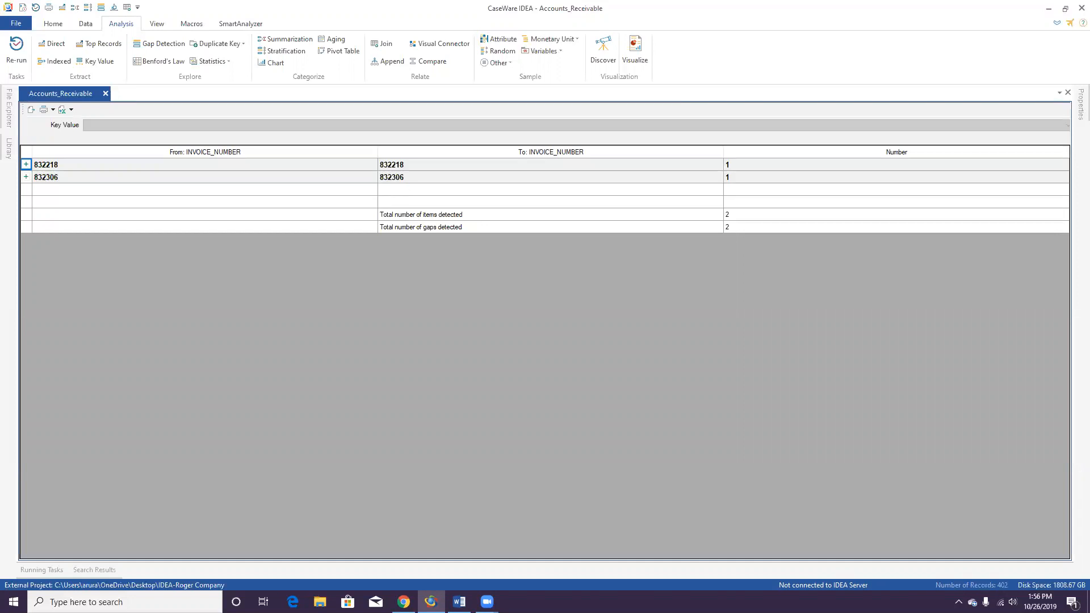
{"action": "left_click", "coordinate": [460, 601]}
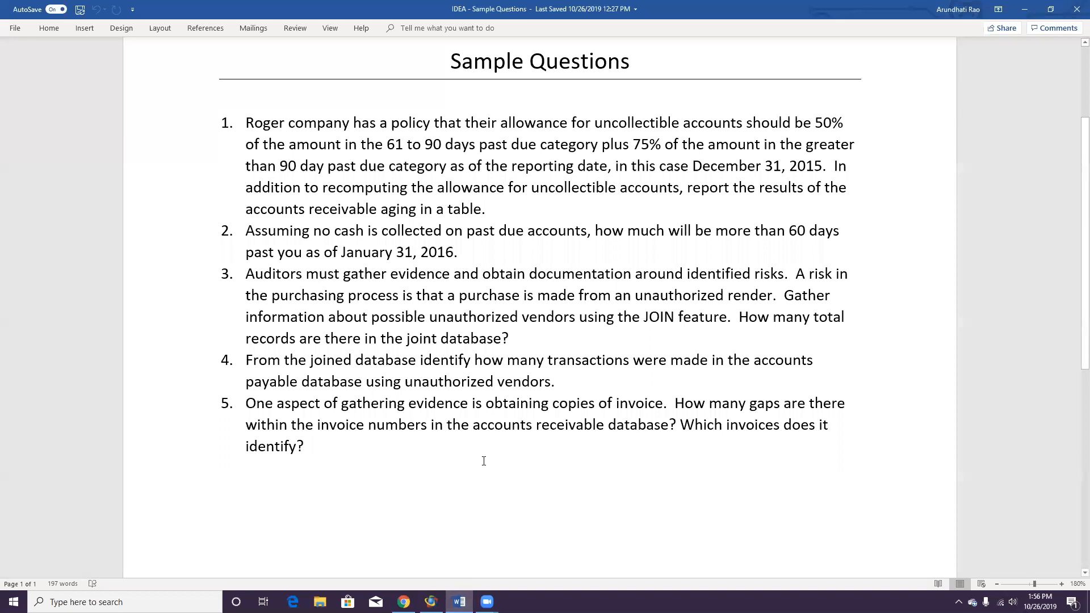